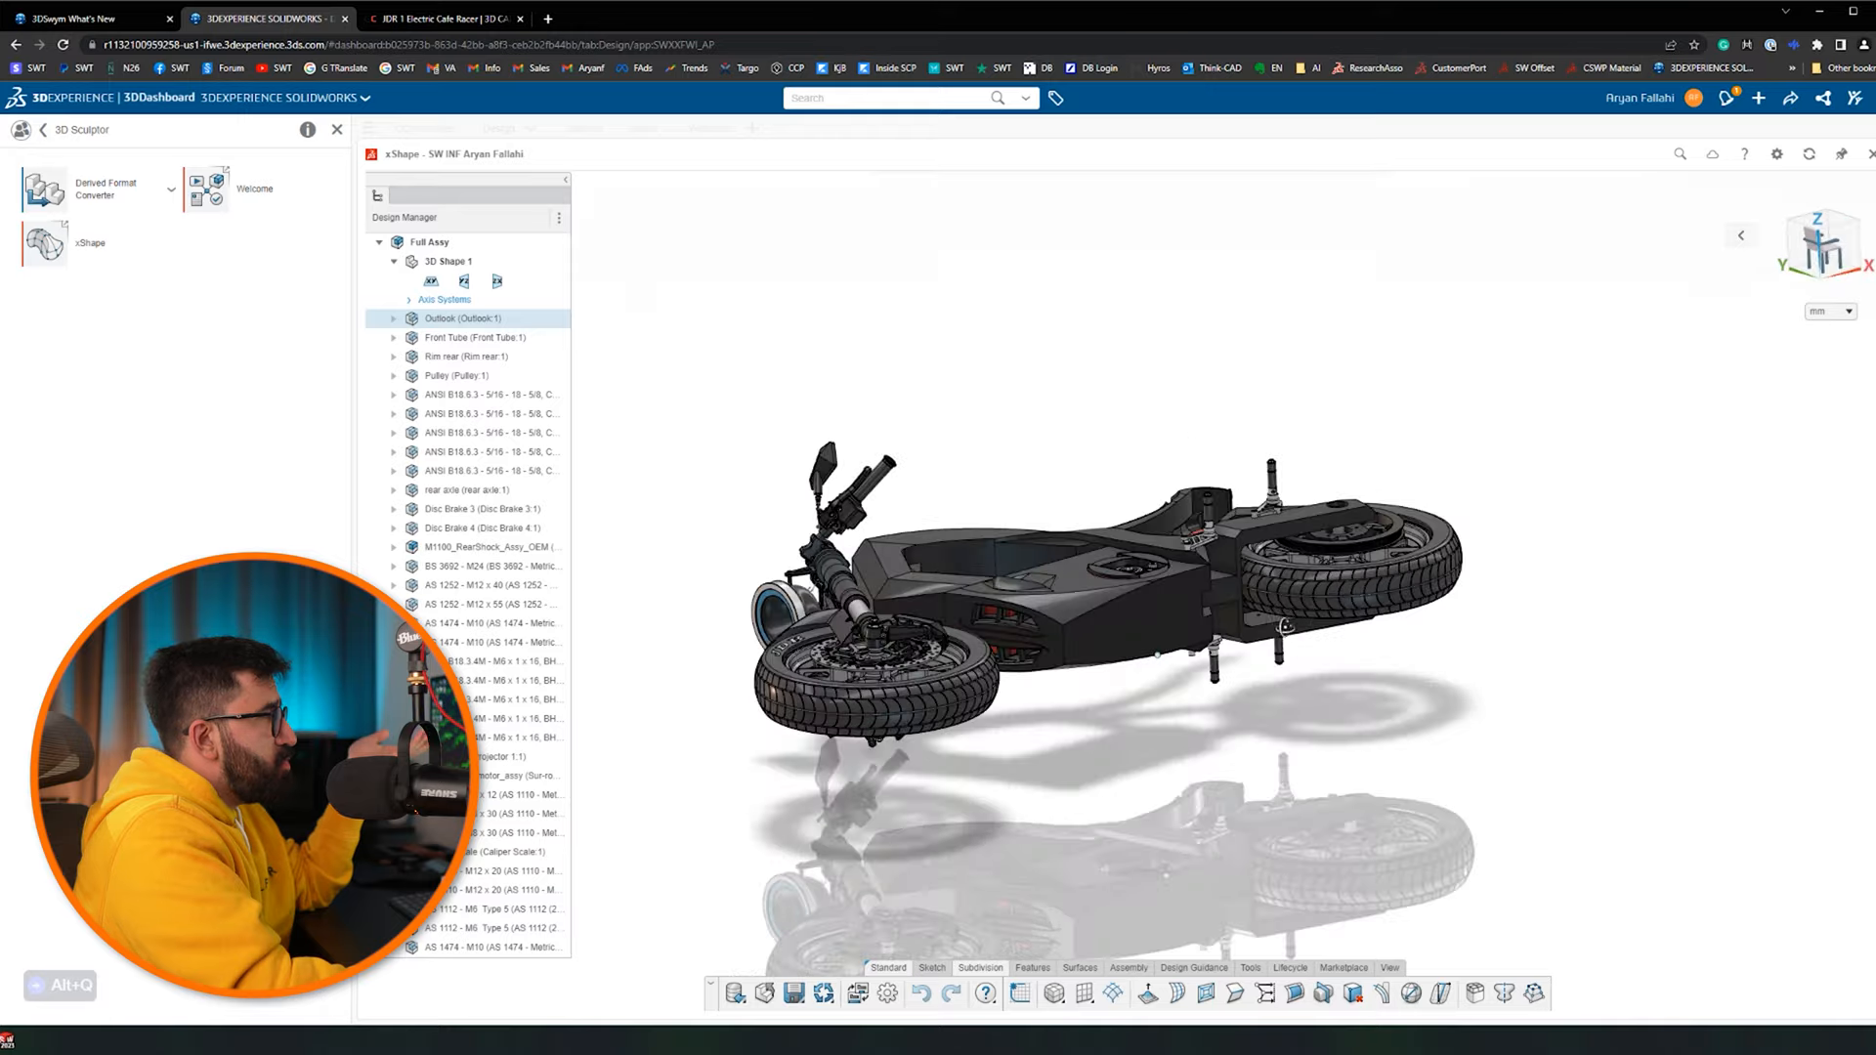
Insert a subdivision box with more lengthwise segments and centre it across the motorcycle's width
{"action": "middle_click_drag", "start_coordinate": [1351, 479], "coordinate": [1419, 470]}
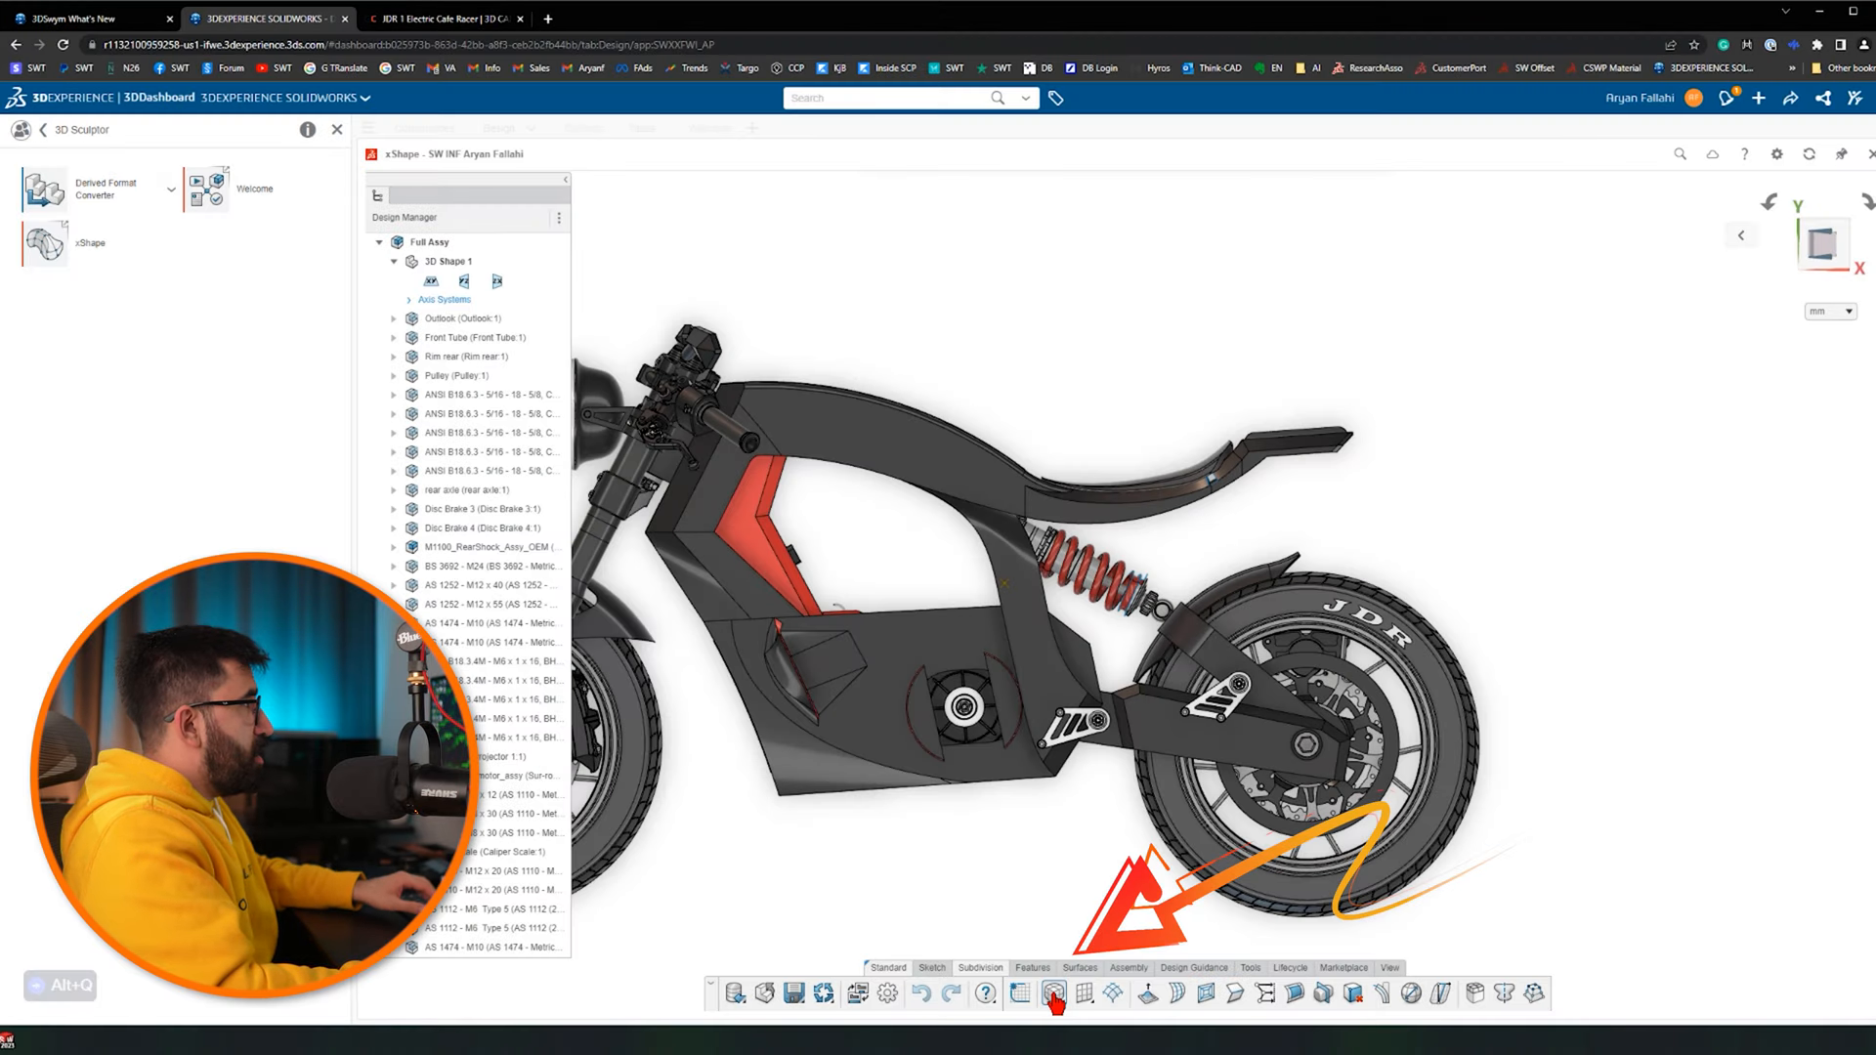
{"action": "left_click", "coordinate": [1054, 996]}
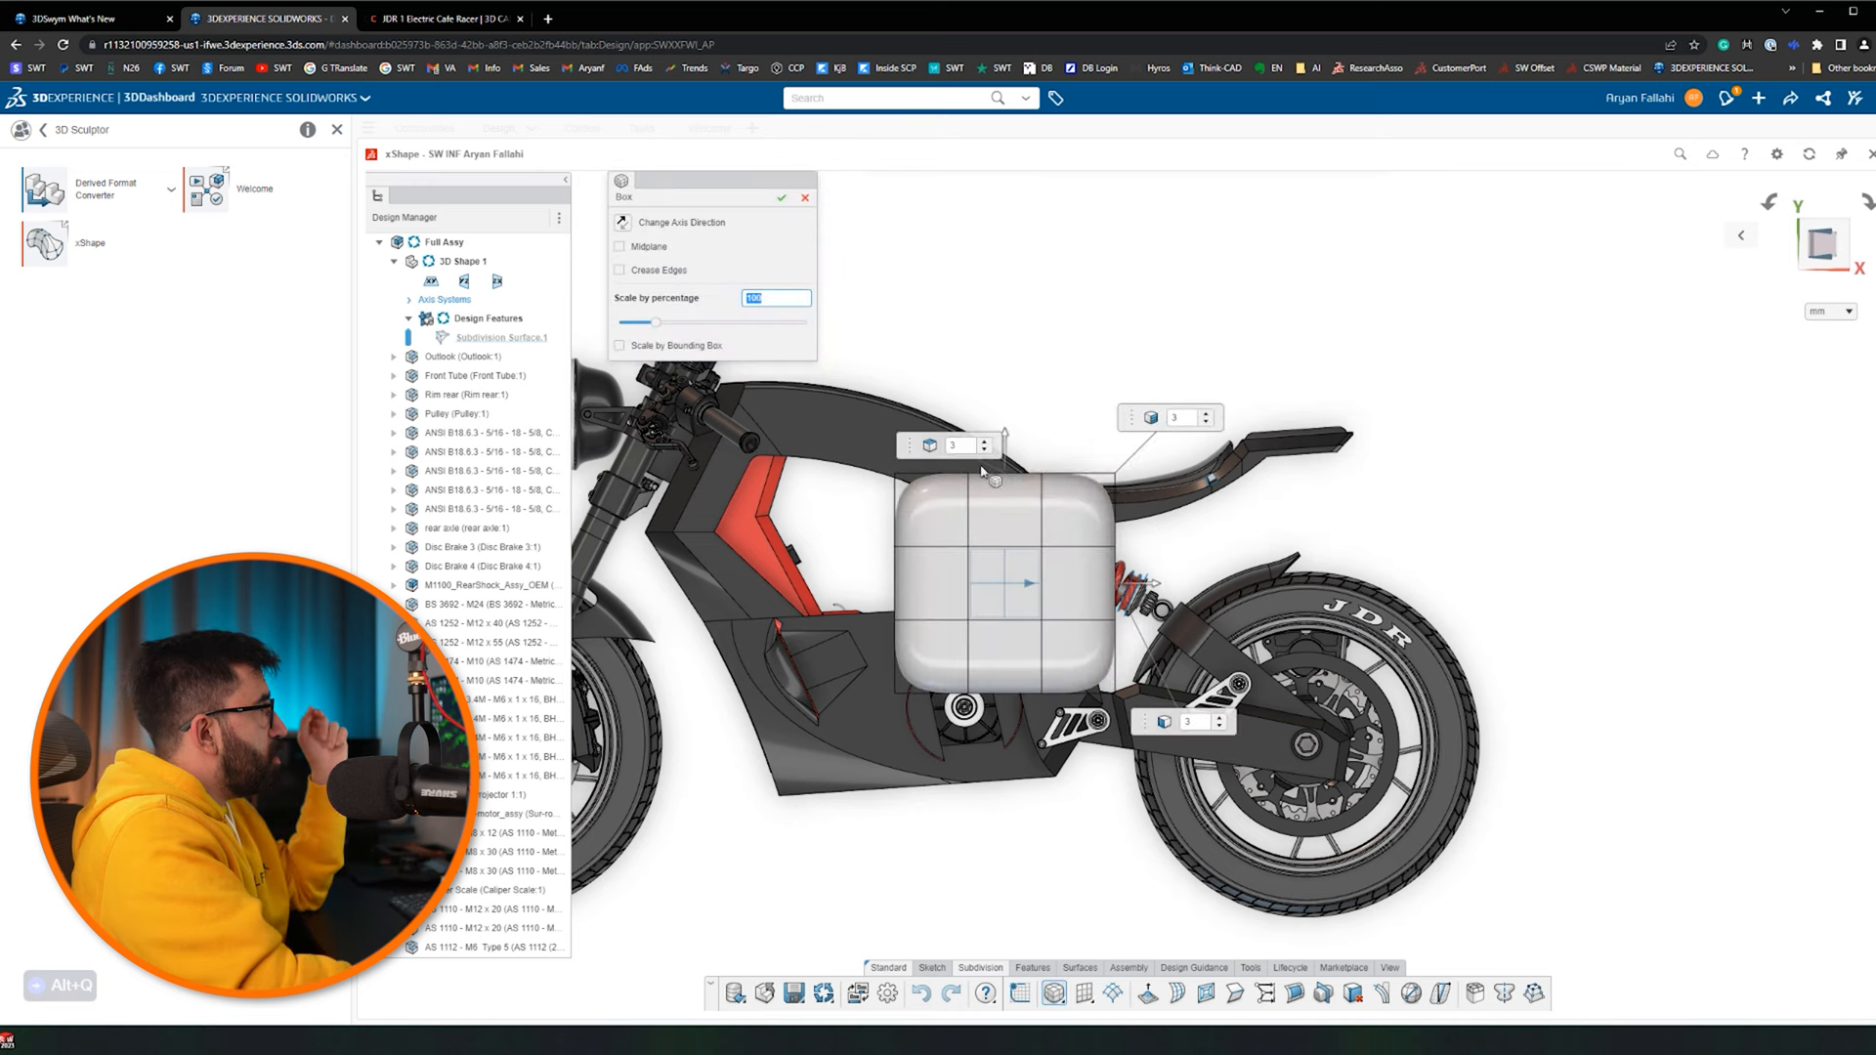
{"action": "left_click", "coordinate": [1207, 422]}
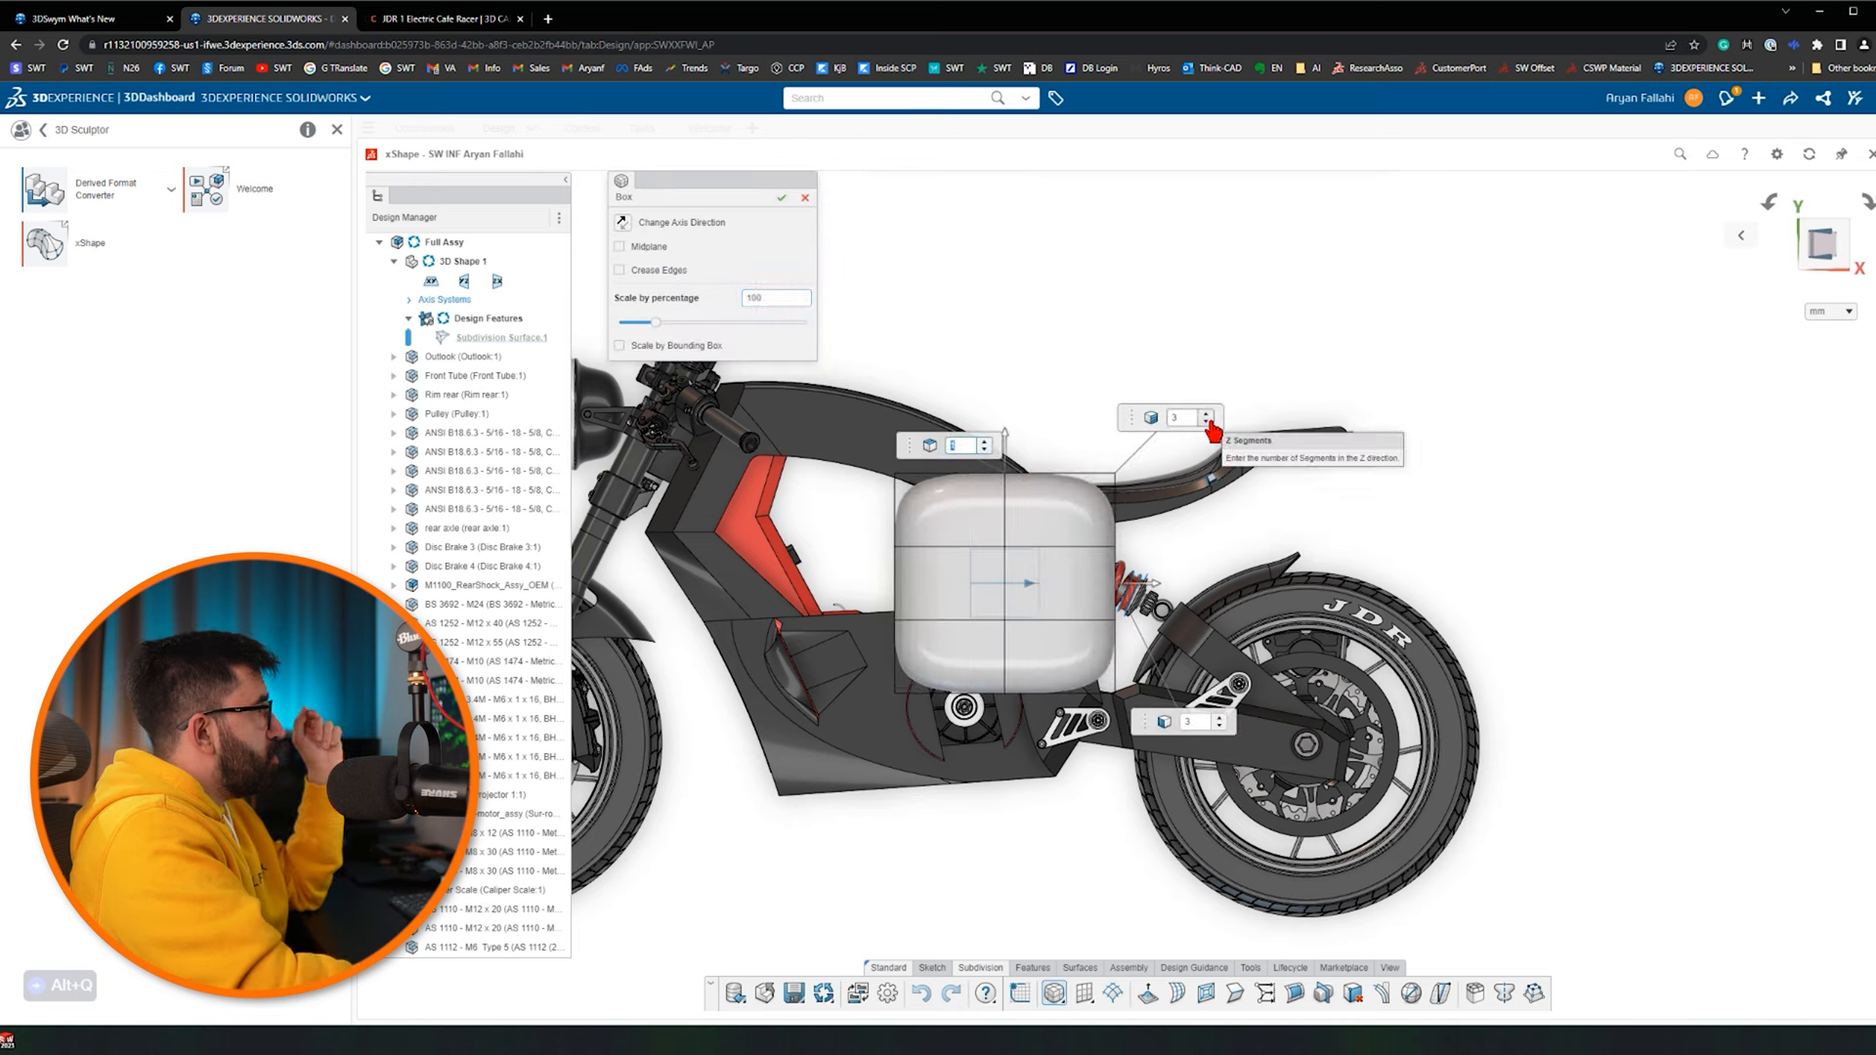
{"action": "left_click", "coordinate": [987, 441]}
{"action": "left_click", "coordinate": [987, 442]}
{"action": "left_click", "coordinate": [986, 442]}
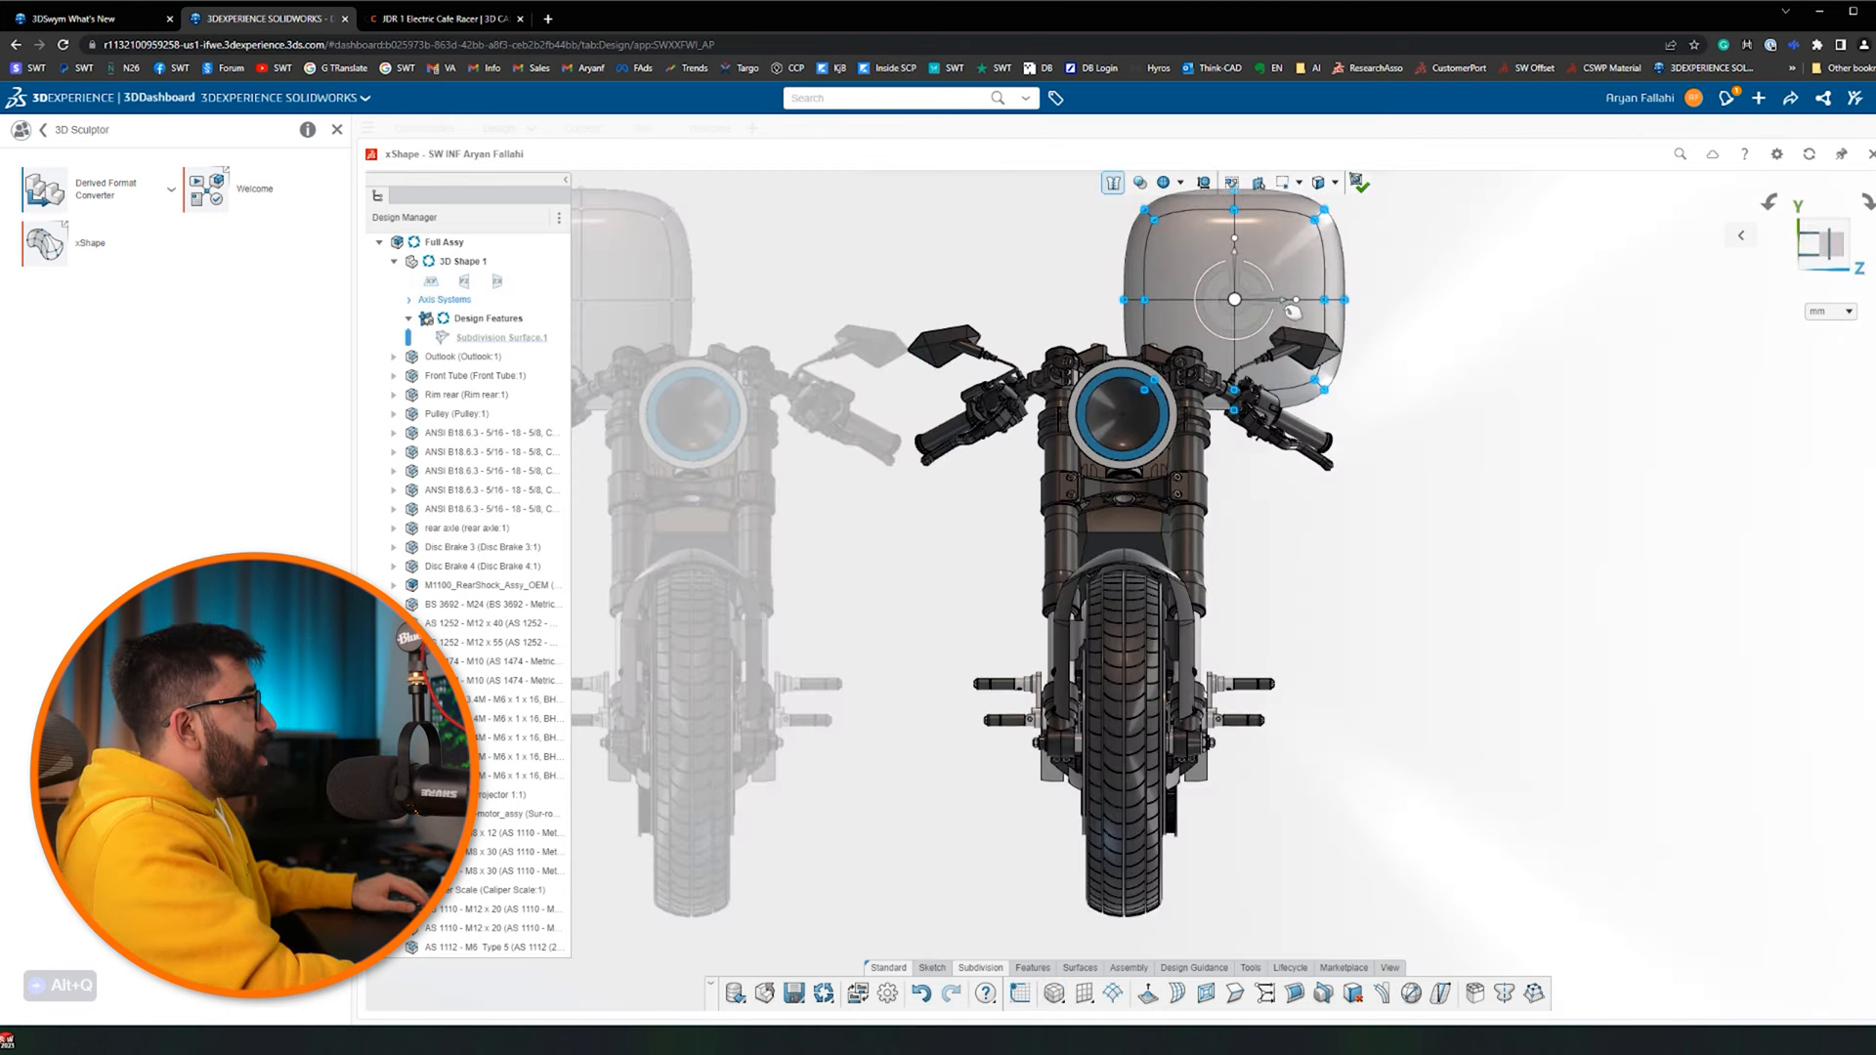
{"action": "left_click_drag", "start_coordinate": [1292, 311], "coordinate": [1210, 315]}
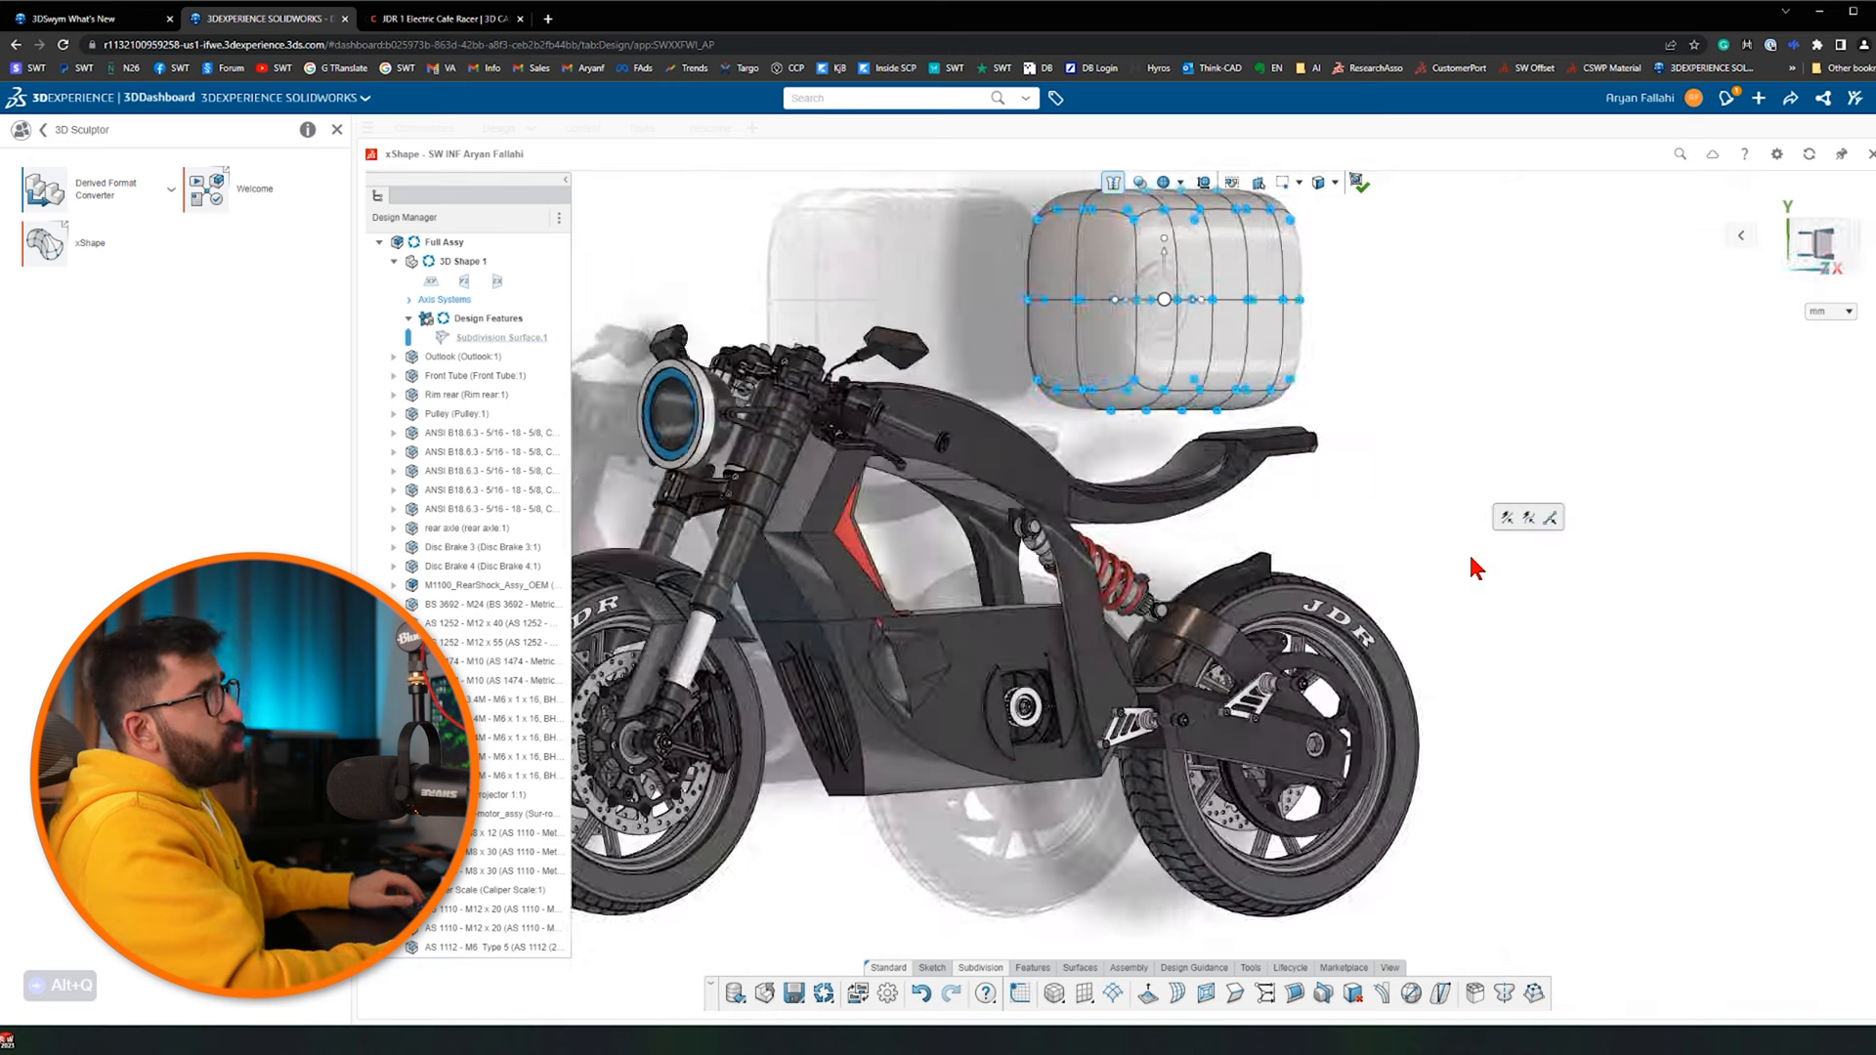
Flatten the subdivision box into a slim slab above the bike's seat pan and extend its rear end
{"action": "scroll", "coordinate": [1201, 303], "scroll_direction": "up", "scroll_amount": 3}
{"action": "left_click_drag", "start_coordinate": [1341, 260], "coordinate": [906, 437]}
{"action": "left_click_drag", "start_coordinate": [1114, 342], "coordinate": [1113, 420]}
{"action": "left_click_drag", "start_coordinate": [1115, 546], "coordinate": [1113, 504]}
{"action": "left_click_drag", "start_coordinate": [1205, 550], "coordinate": [1160, 572]}
{"action": "left_click_drag", "start_coordinate": [1254, 494], "coordinate": [1348, 487]}
{"action": "left_click_drag", "start_coordinate": [1349, 487], "coordinate": [1338, 487]}
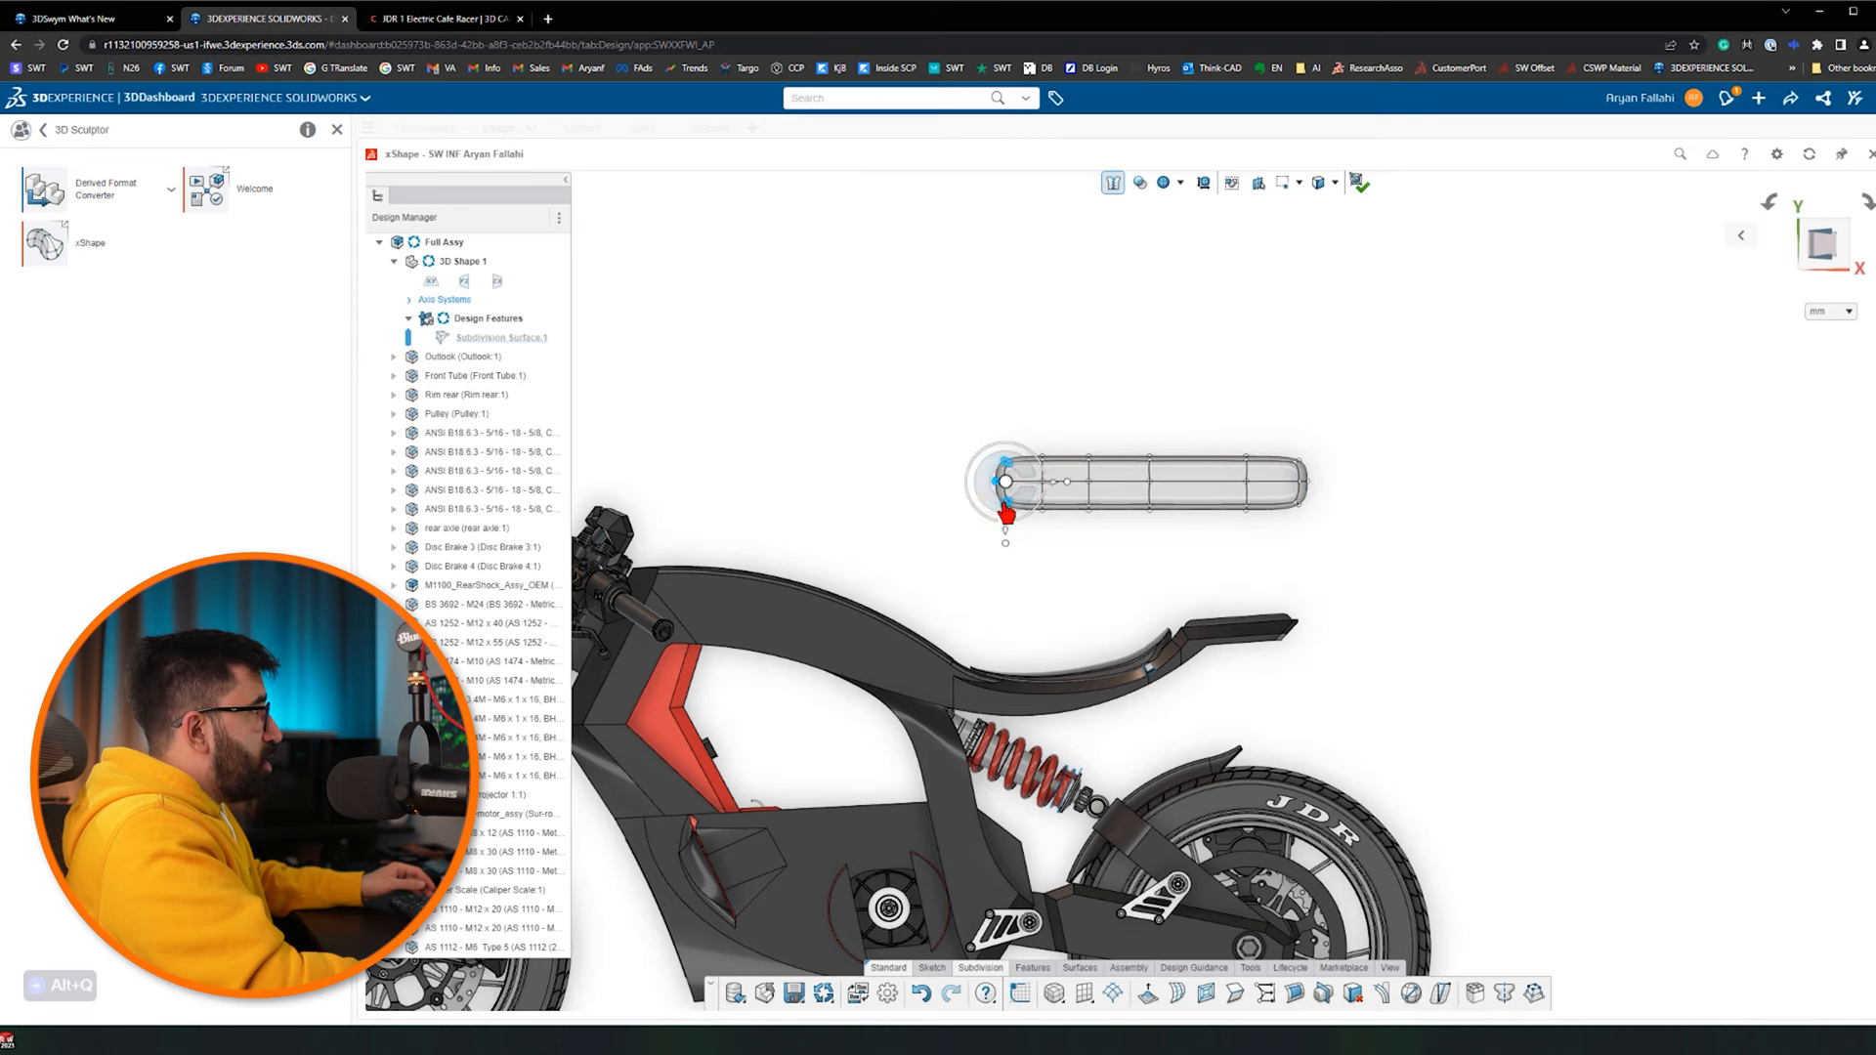
Extend the slab's front end forward and lower the whole slab to just above the seat pan
{"action": "left_click_drag", "start_coordinate": [1067, 498], "coordinate": [1019, 498]}
{"action": "left_click_drag", "start_coordinate": [1366, 331], "coordinate": [883, 523]}
{"action": "left_click_drag", "start_coordinate": [1131, 441], "coordinate": [1127, 554]}
{"action": "left_click", "coordinate": [1076, 631]}
{"action": "scroll", "coordinate": [1077, 633], "scroll_direction": "up", "scroll_amount": 3}
{"action": "scroll", "coordinate": [1302, 682], "scroll_direction": "up", "scroll_amount": 2}
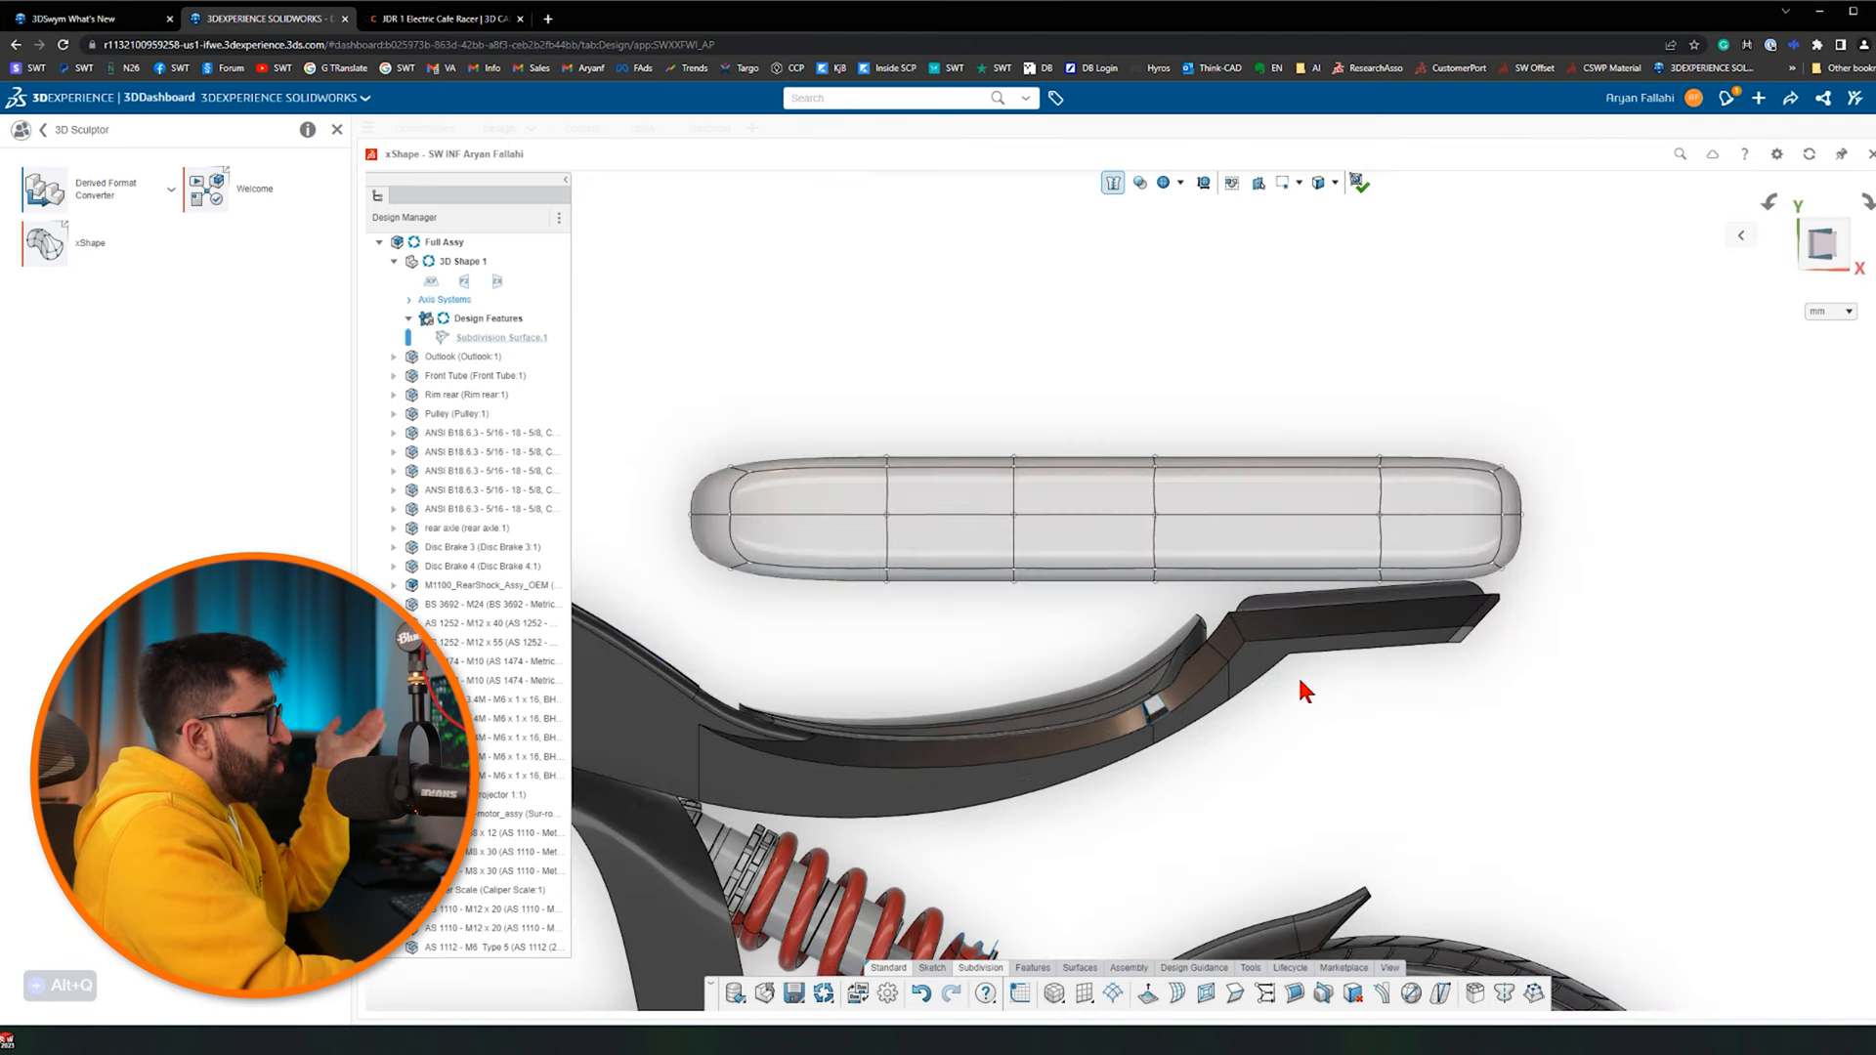
Lower the slab's front cross-sections so the front half follows the curve of the seat pan
{"action": "scroll", "coordinate": [1124, 576], "scroll_direction": "down", "scroll_amount": 1}
{"action": "left_click", "coordinate": [857, 509]}
{"action": "left_click_drag", "start_coordinate": [864, 579], "coordinate": [864, 671]}
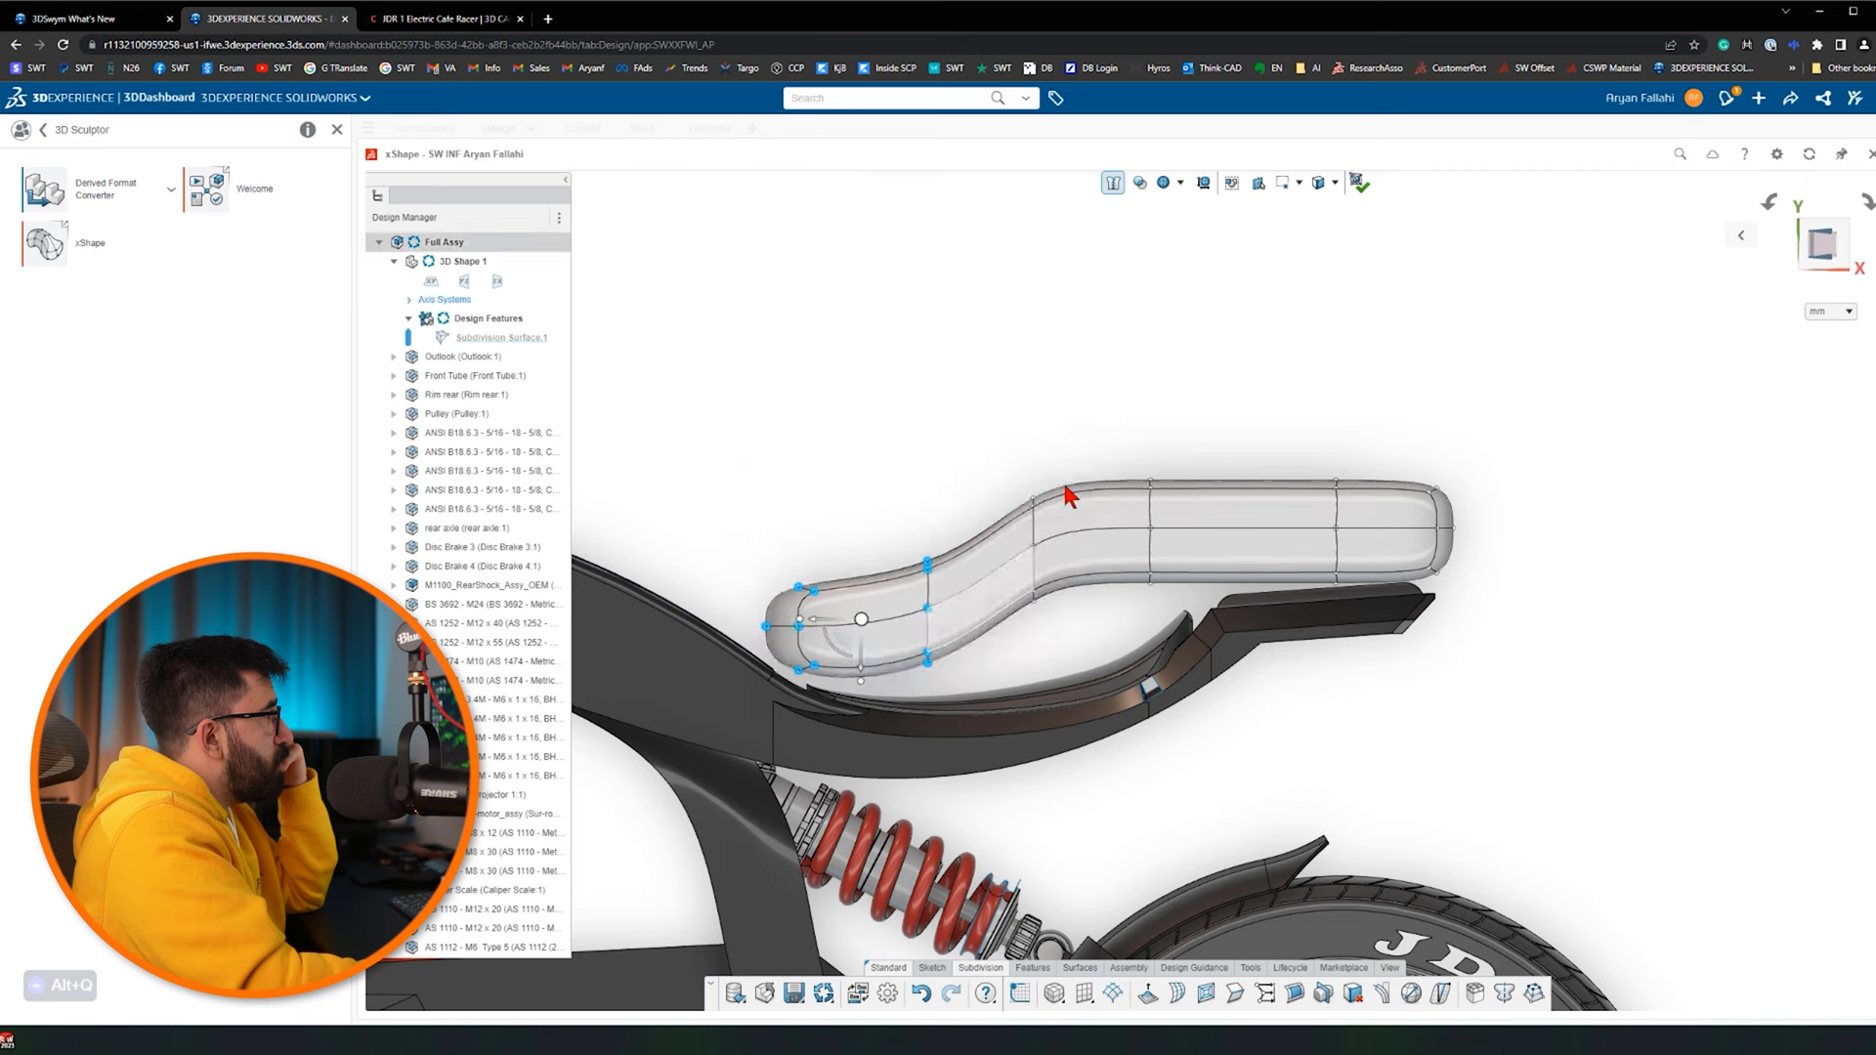
{"action": "left_click", "coordinate": [1023, 578]}
{"action": "left_click_drag", "start_coordinate": [1037, 520], "coordinate": [936, 623]}
{"action": "left_click", "coordinate": [921, 617]}
{"action": "left_click", "coordinate": [1034, 626]}
{"action": "left_click", "coordinate": [799, 592]}
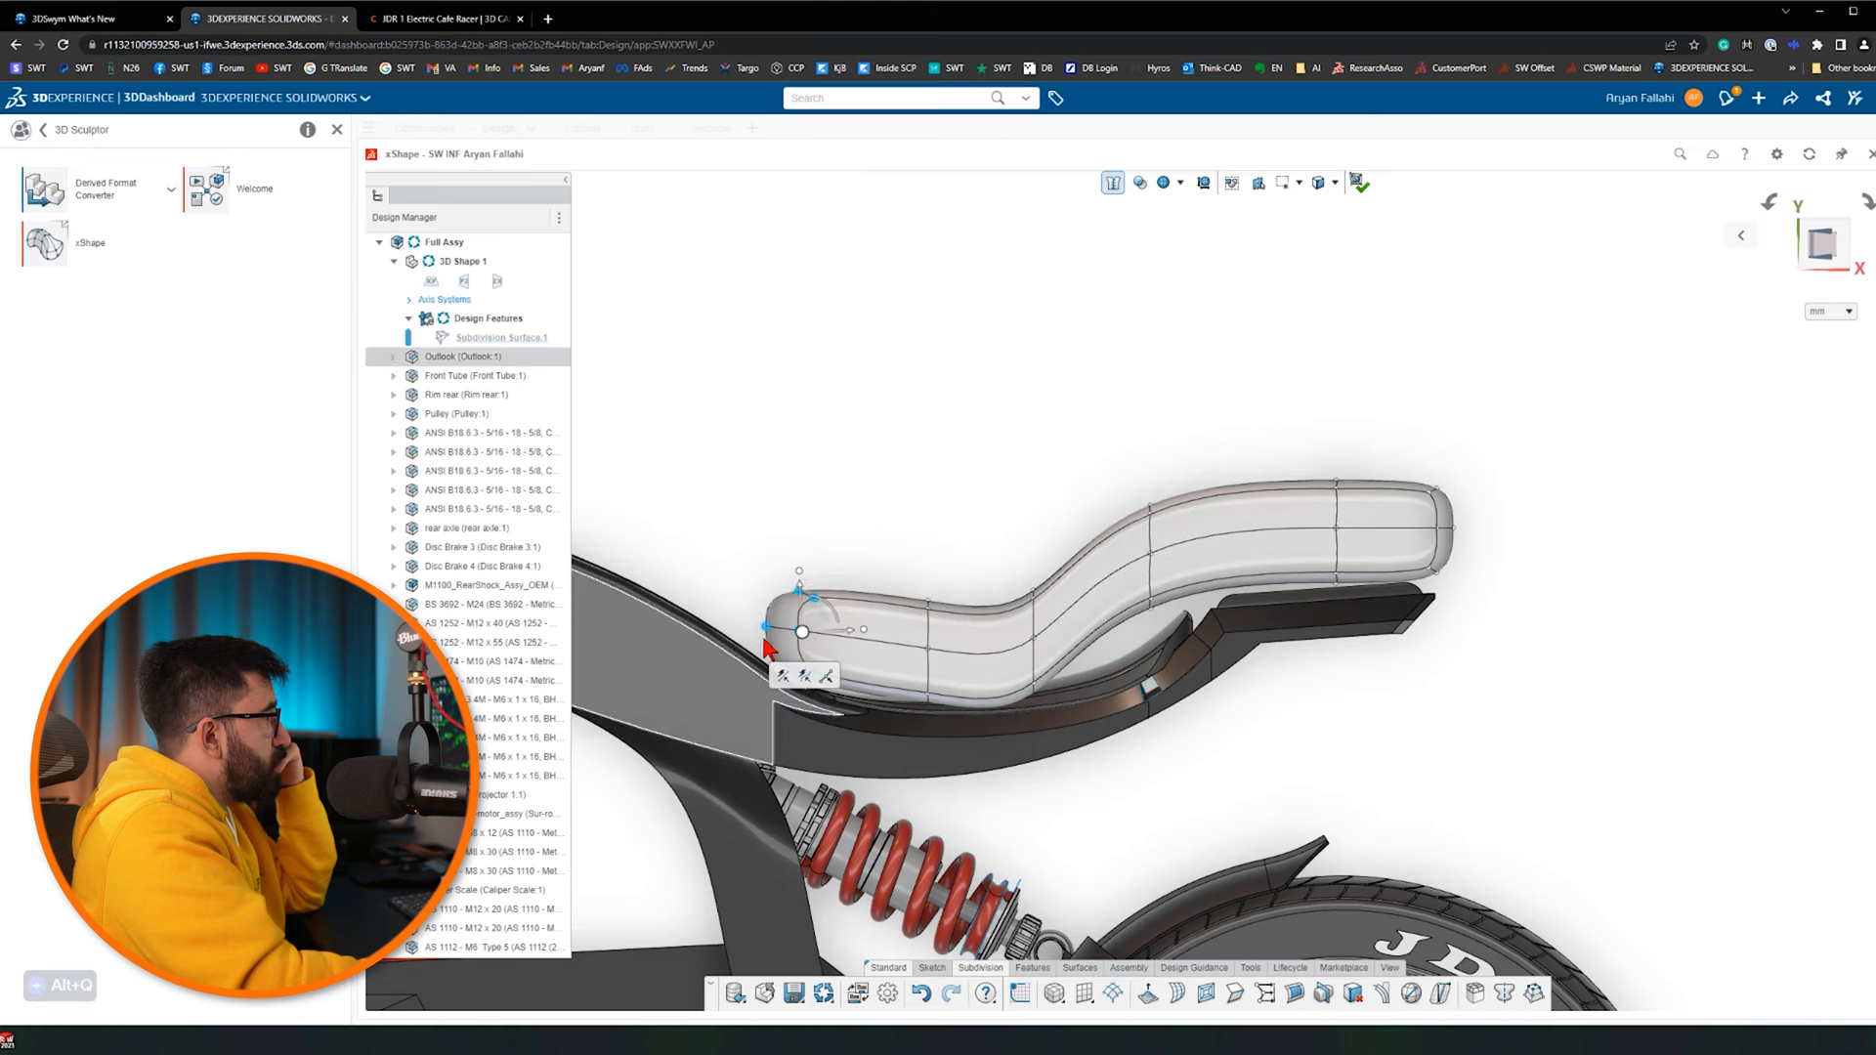
Reposition the middle cross-section of the slab where the seat pan rises toward the tail
{"action": "left_click", "coordinate": [1173, 553]}
{"action": "left_click_drag", "start_coordinate": [1102, 559], "coordinate": [1188, 607]}
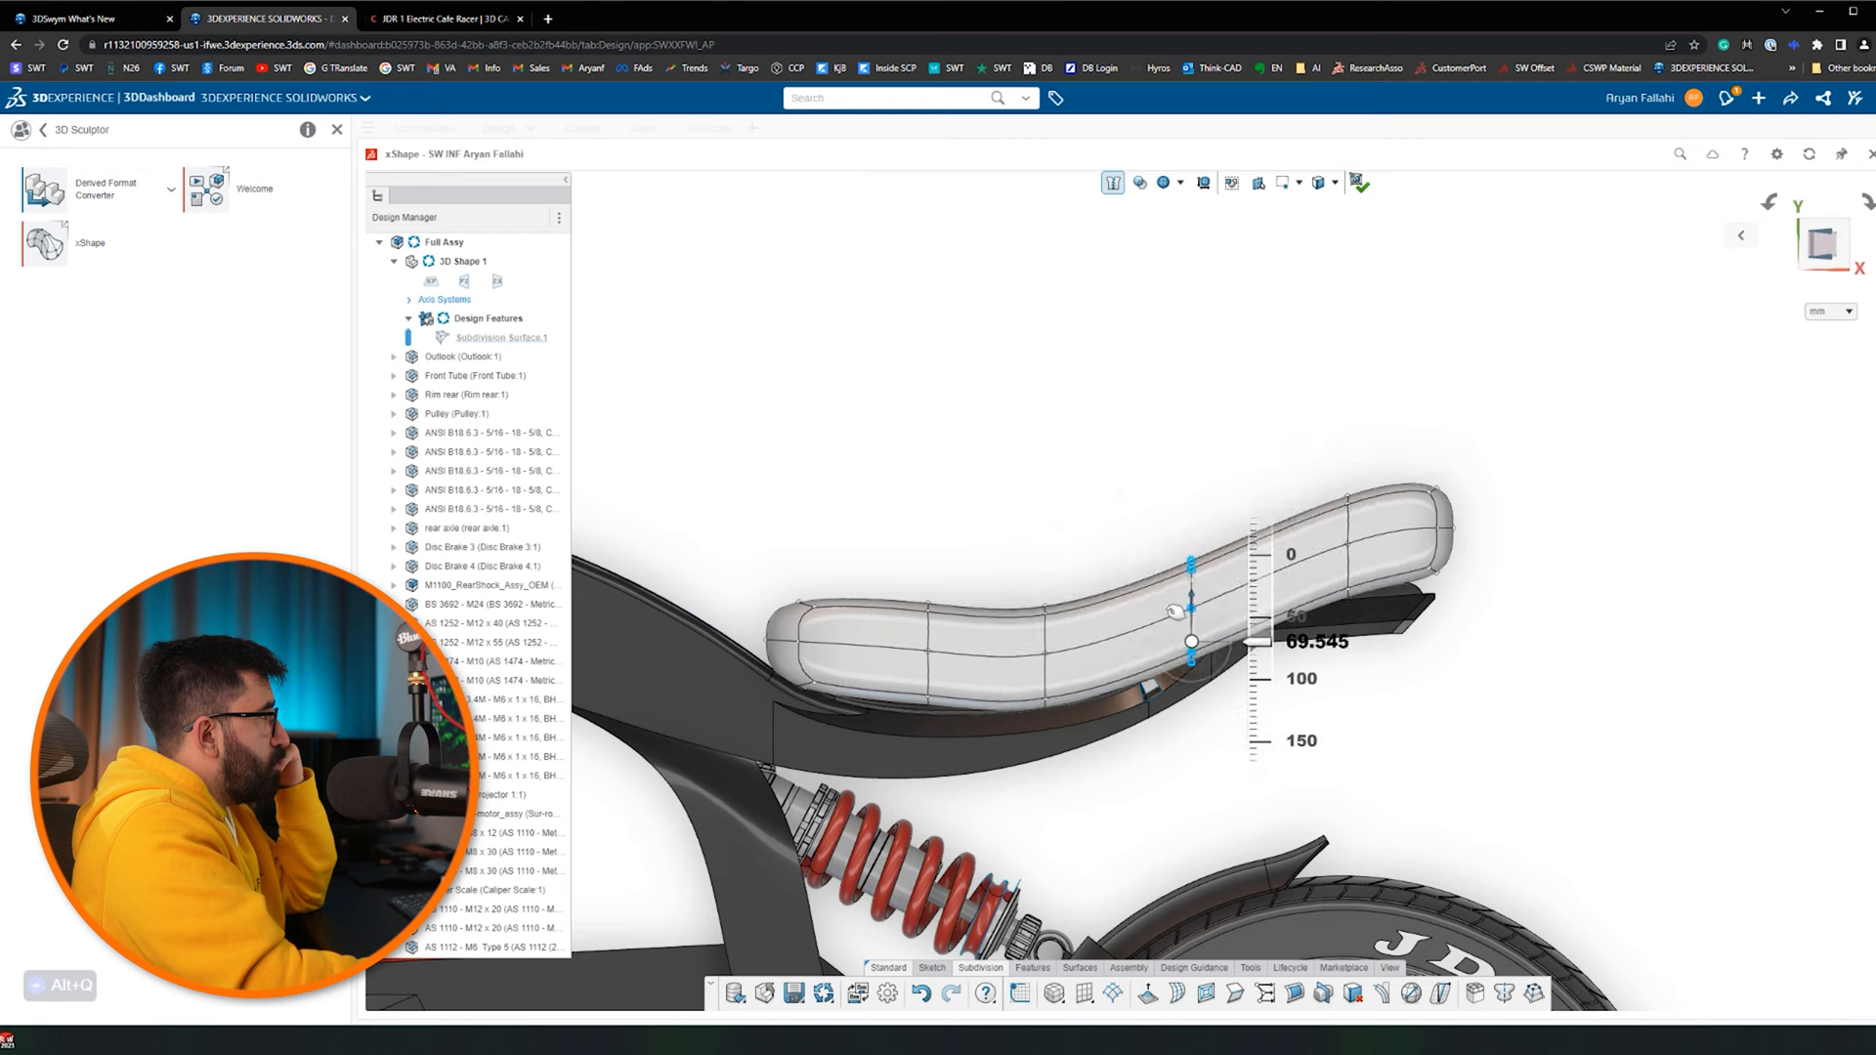
{"action": "left_click_drag", "start_coordinate": [1188, 606], "coordinate": [1188, 614]}
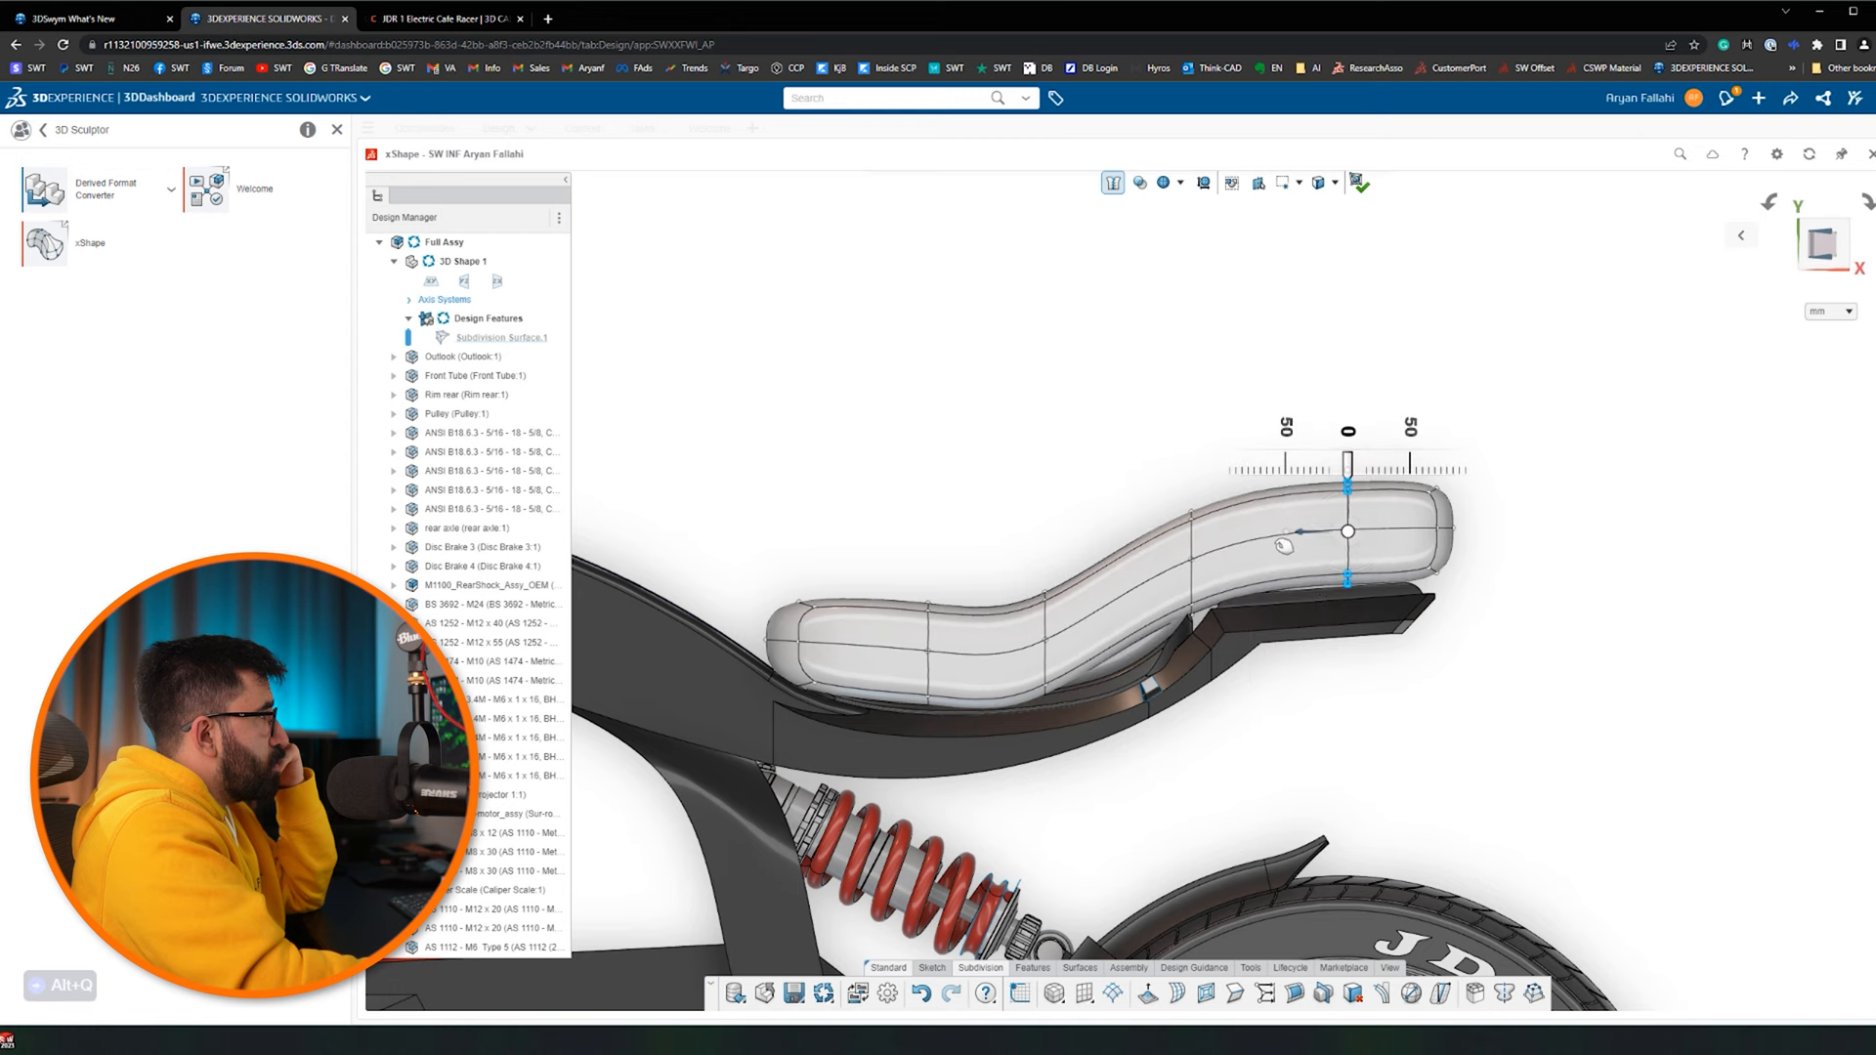
Fit the slab's tail cross-sections to the raised rear of the pan and shift the lowest cross-section rearward
{"action": "left_click_drag", "start_coordinate": [1314, 544], "coordinate": [1268, 546]}
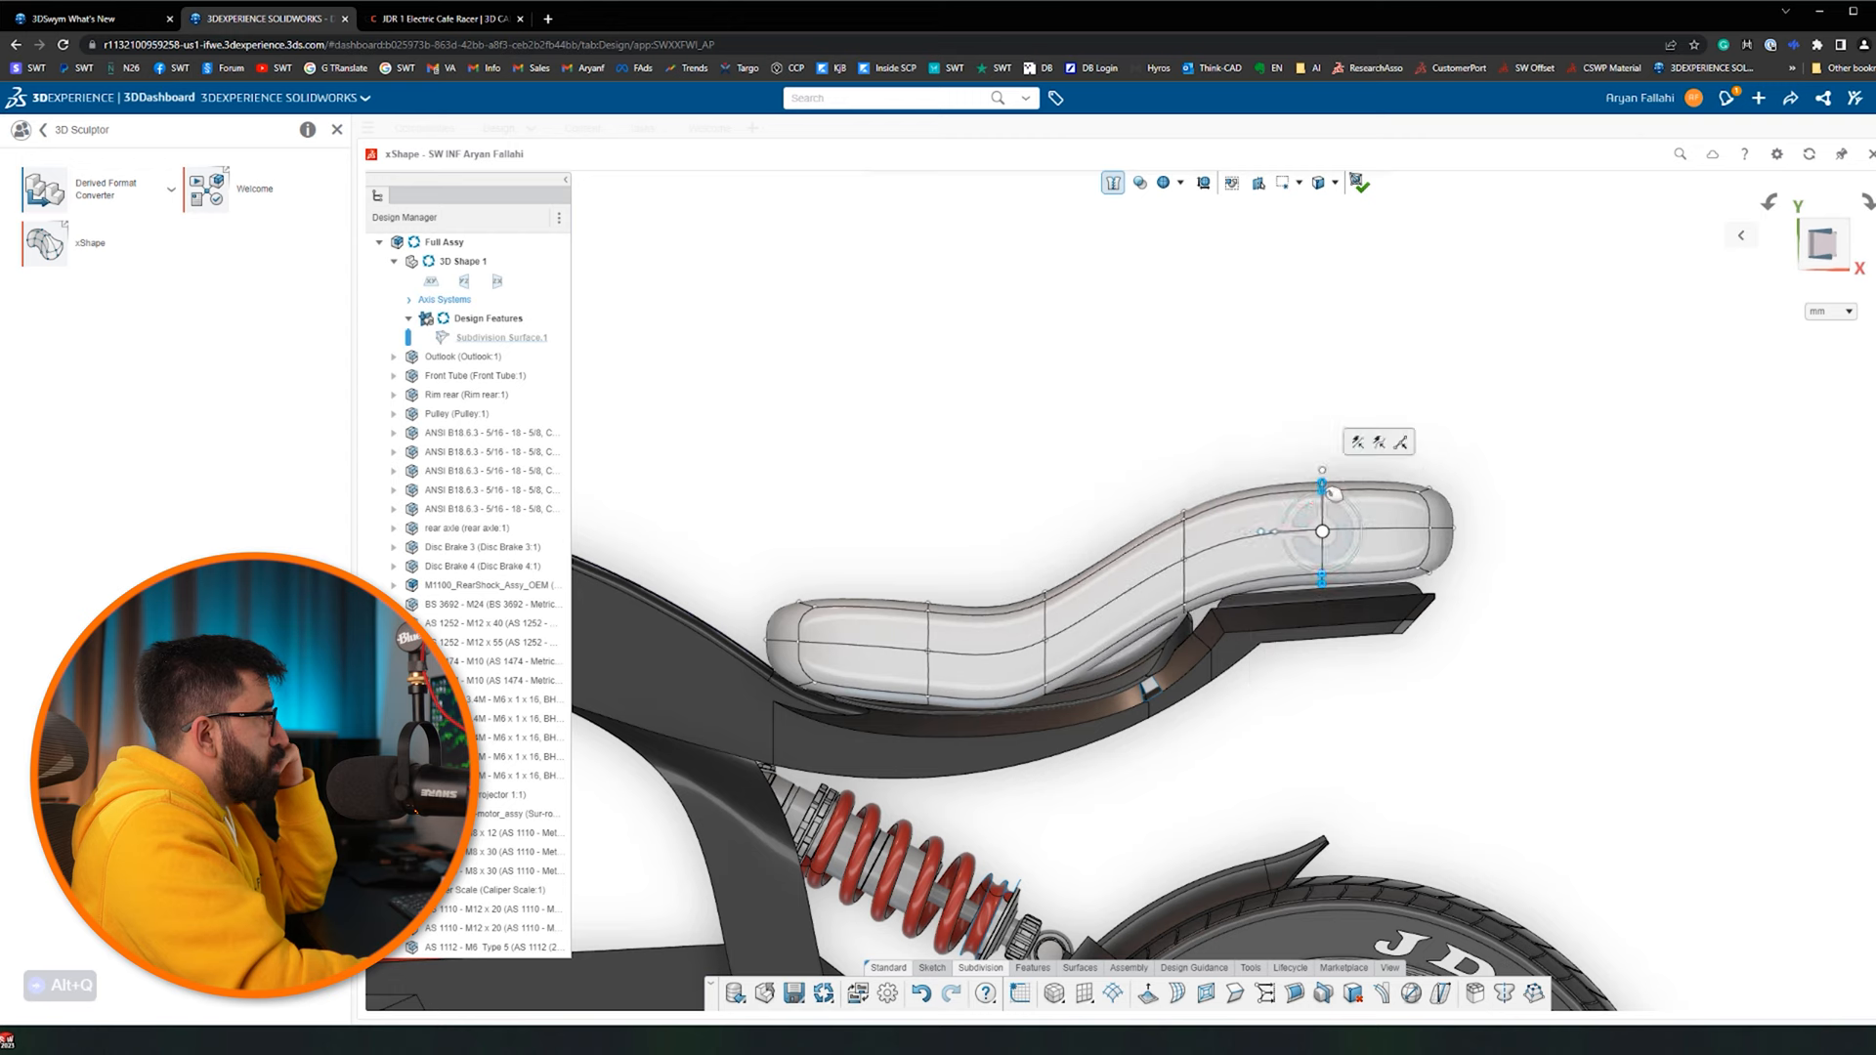
{"action": "left_click_drag", "start_coordinate": [1323, 487], "coordinate": [1325, 511]}
{"action": "left_click_drag", "start_coordinate": [1487, 459], "coordinate": [1388, 606]}
{"action": "left_click_drag", "start_coordinate": [1430, 489], "coordinate": [1401, 547]}
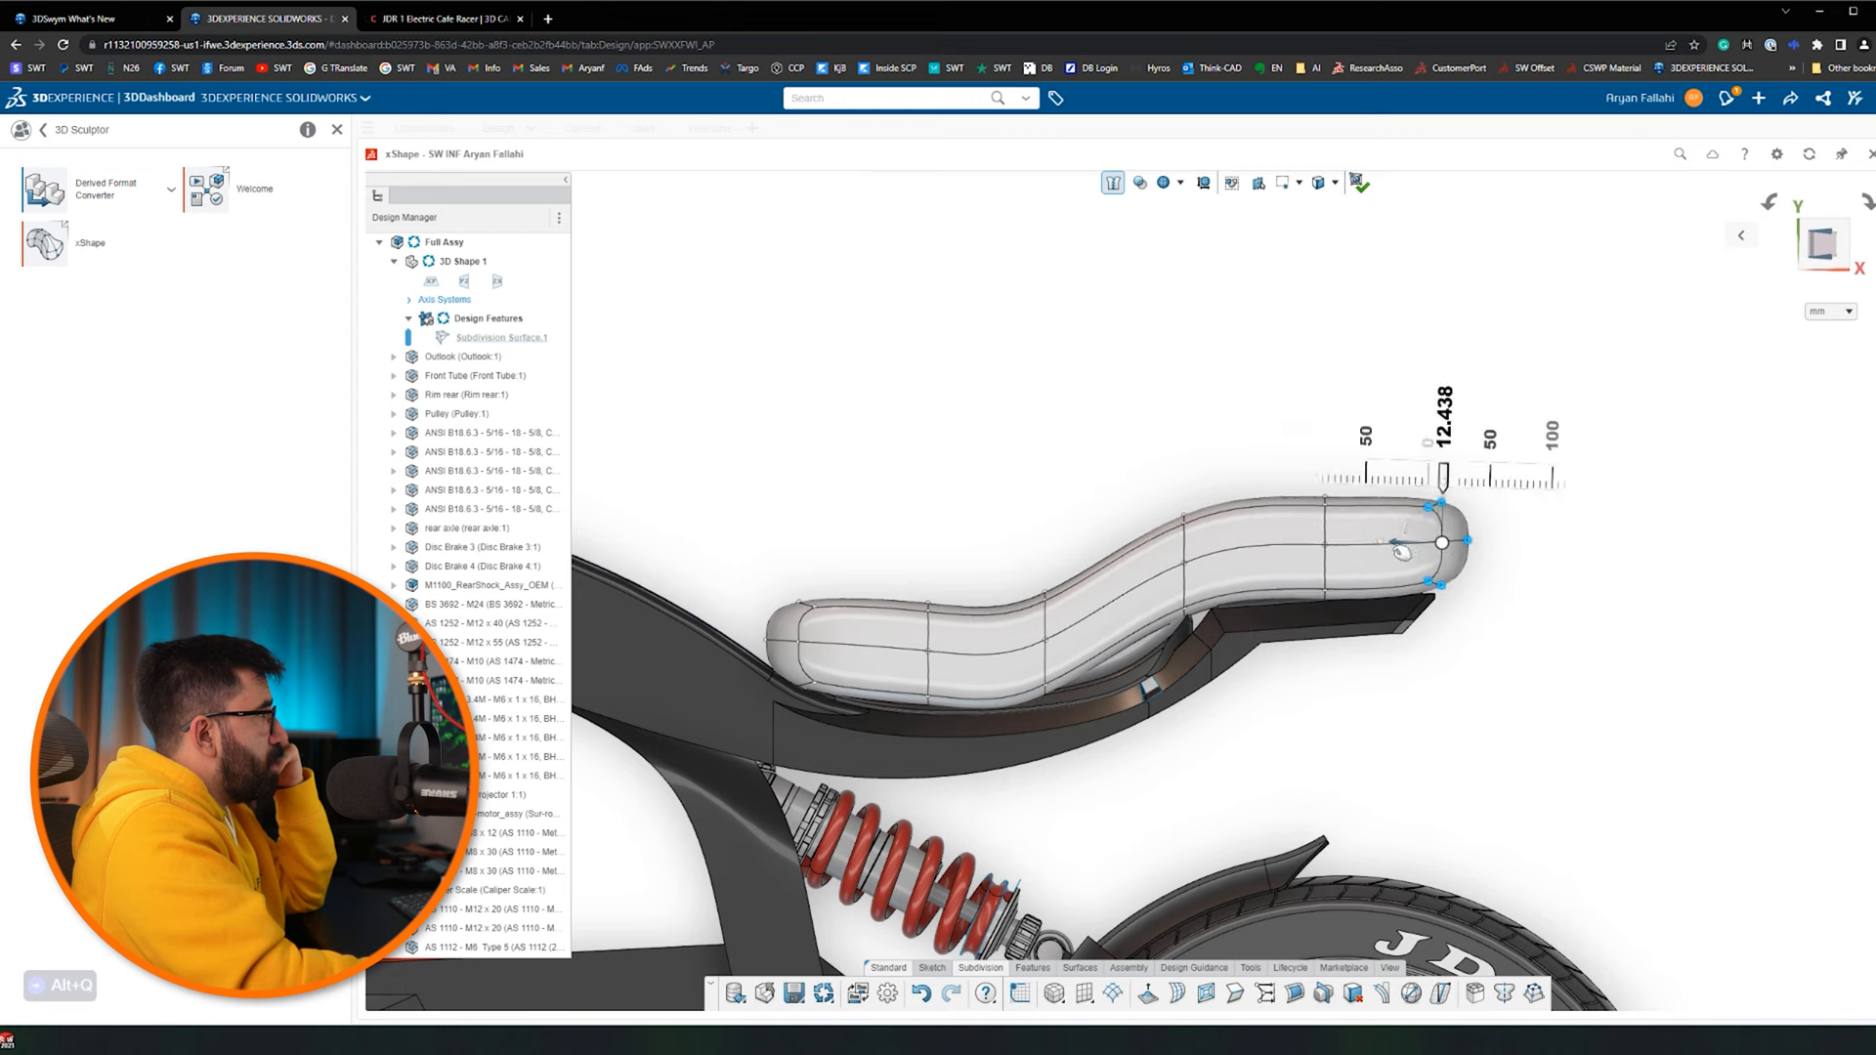
{"action": "left_click_drag", "start_coordinate": [1068, 524], "coordinate": [987, 785]}
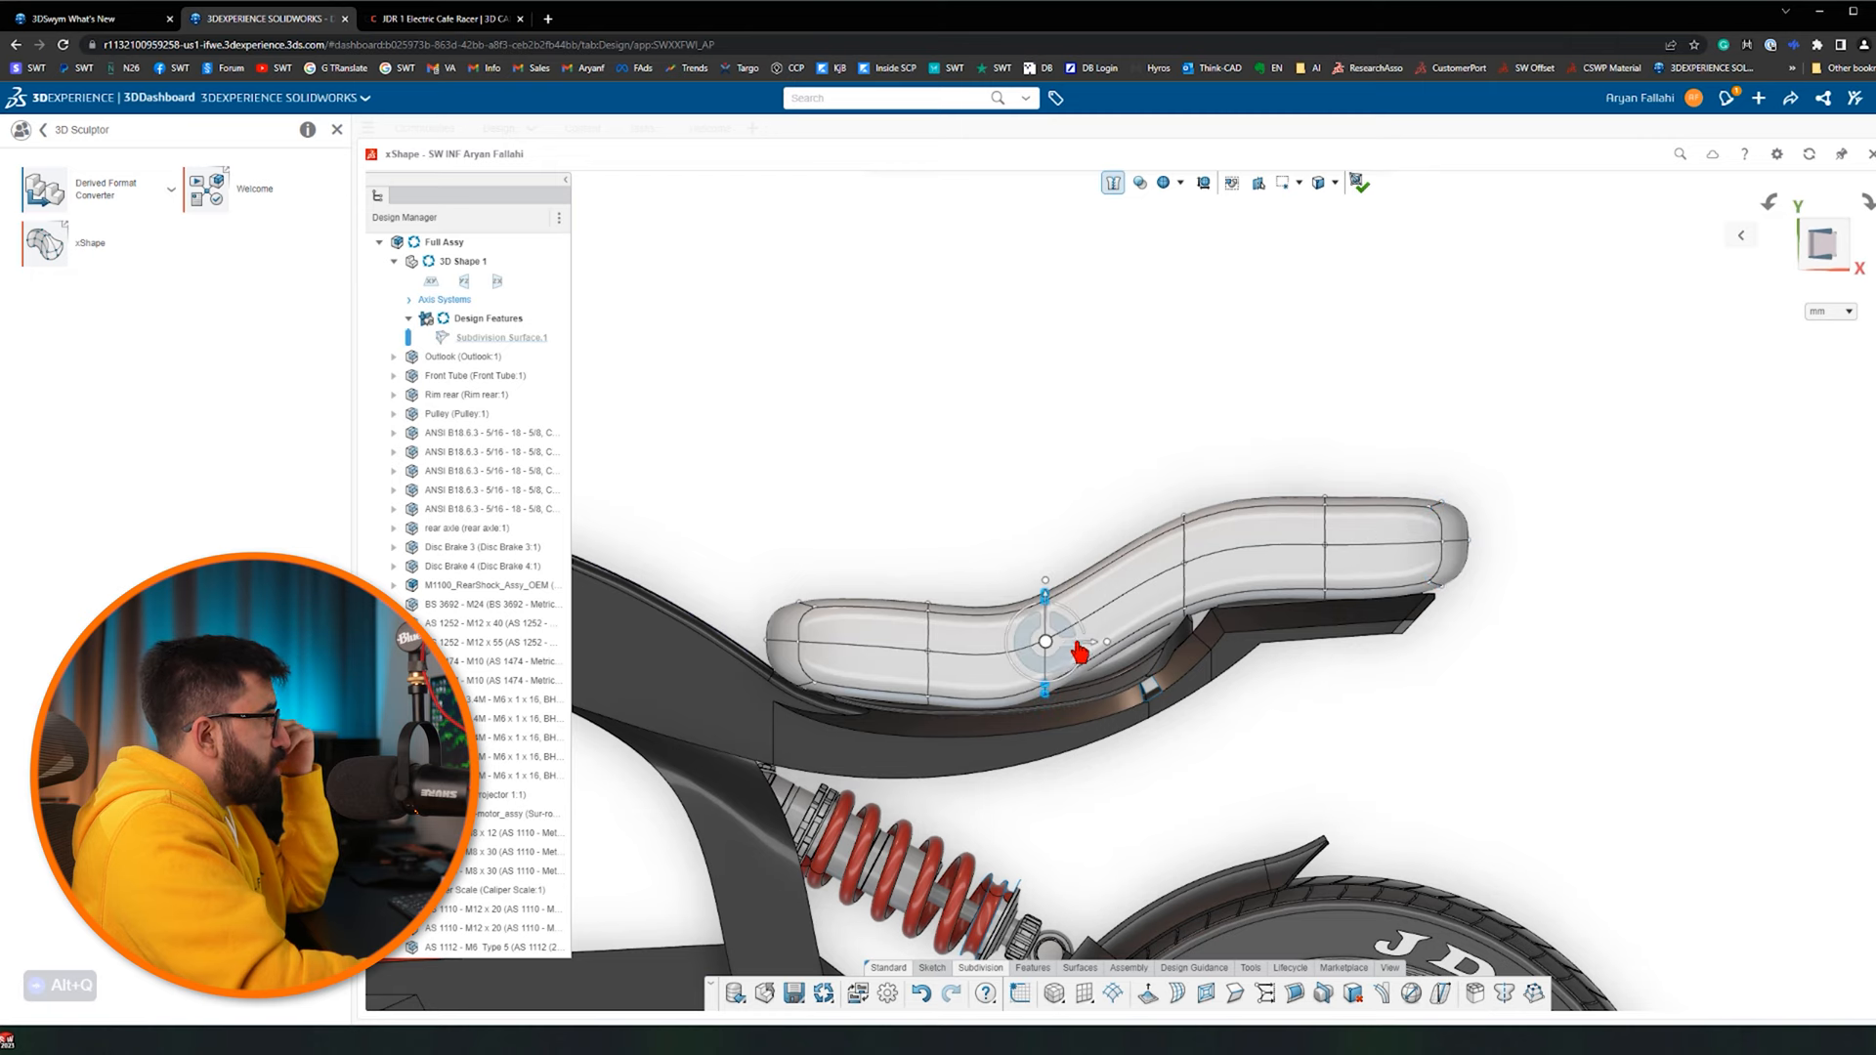
{"action": "left_click_drag", "start_coordinate": [1102, 648], "coordinate": [1177, 647]}
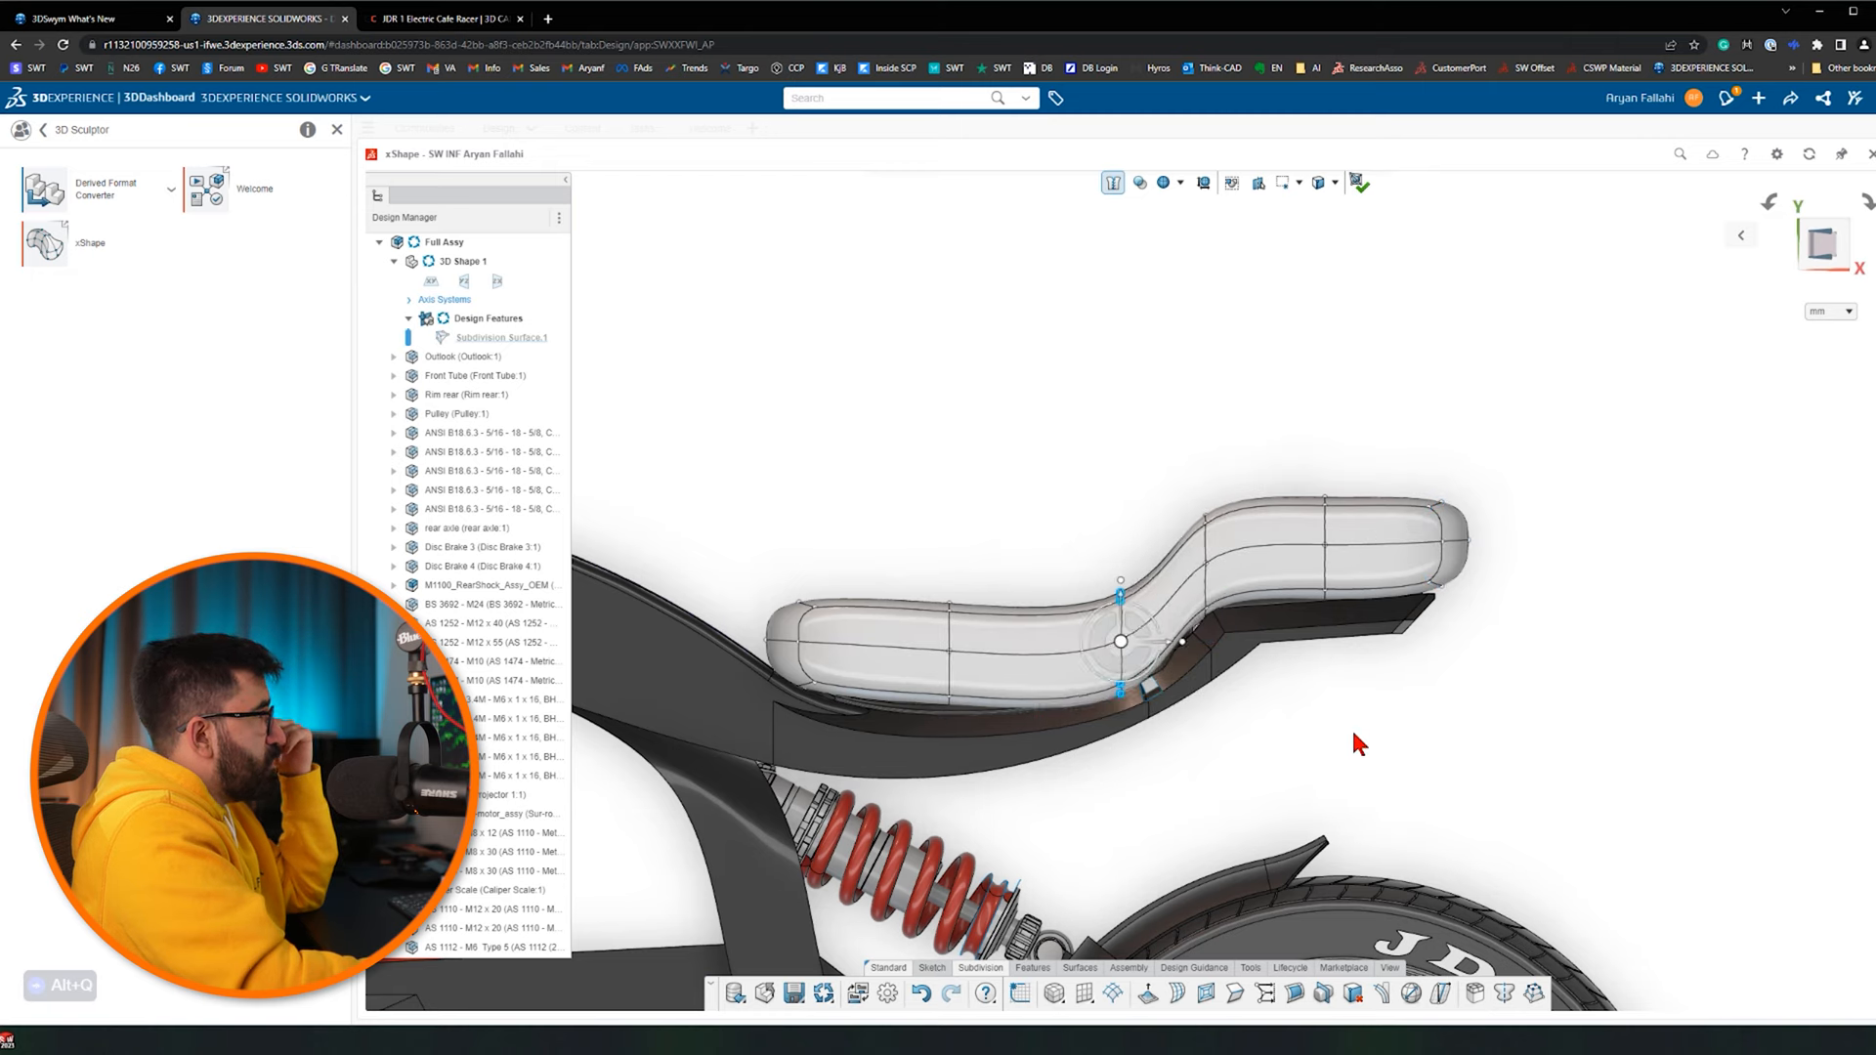
Apply symmetry to the seat's subdivision surface about the XY plane
{"action": "key", "text": "ctrl+5"}
{"action": "scroll", "coordinate": [1270, 467], "scroll_direction": "down", "scroll_amount": 3}
{"action": "scroll", "coordinate": [1237, 474], "scroll_direction": "down", "scroll_amount": 2}
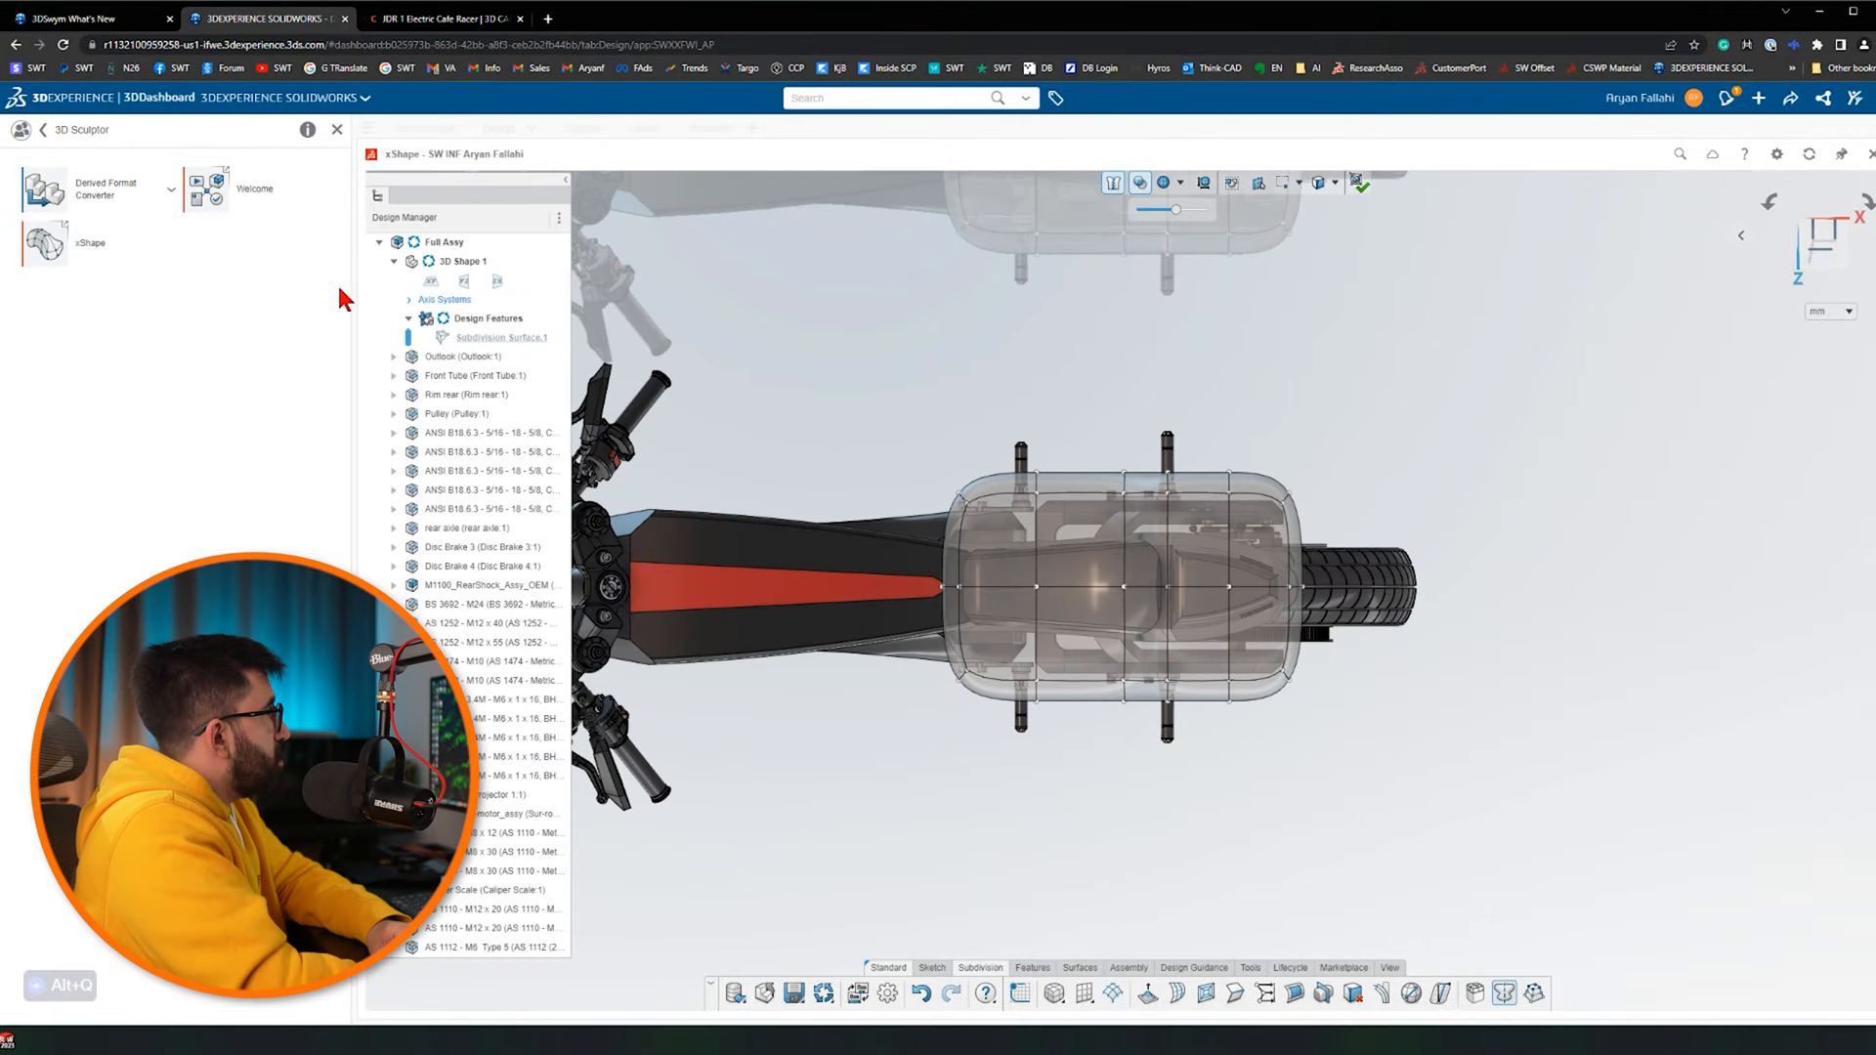
{"action": "left_click", "coordinate": [436, 281]}
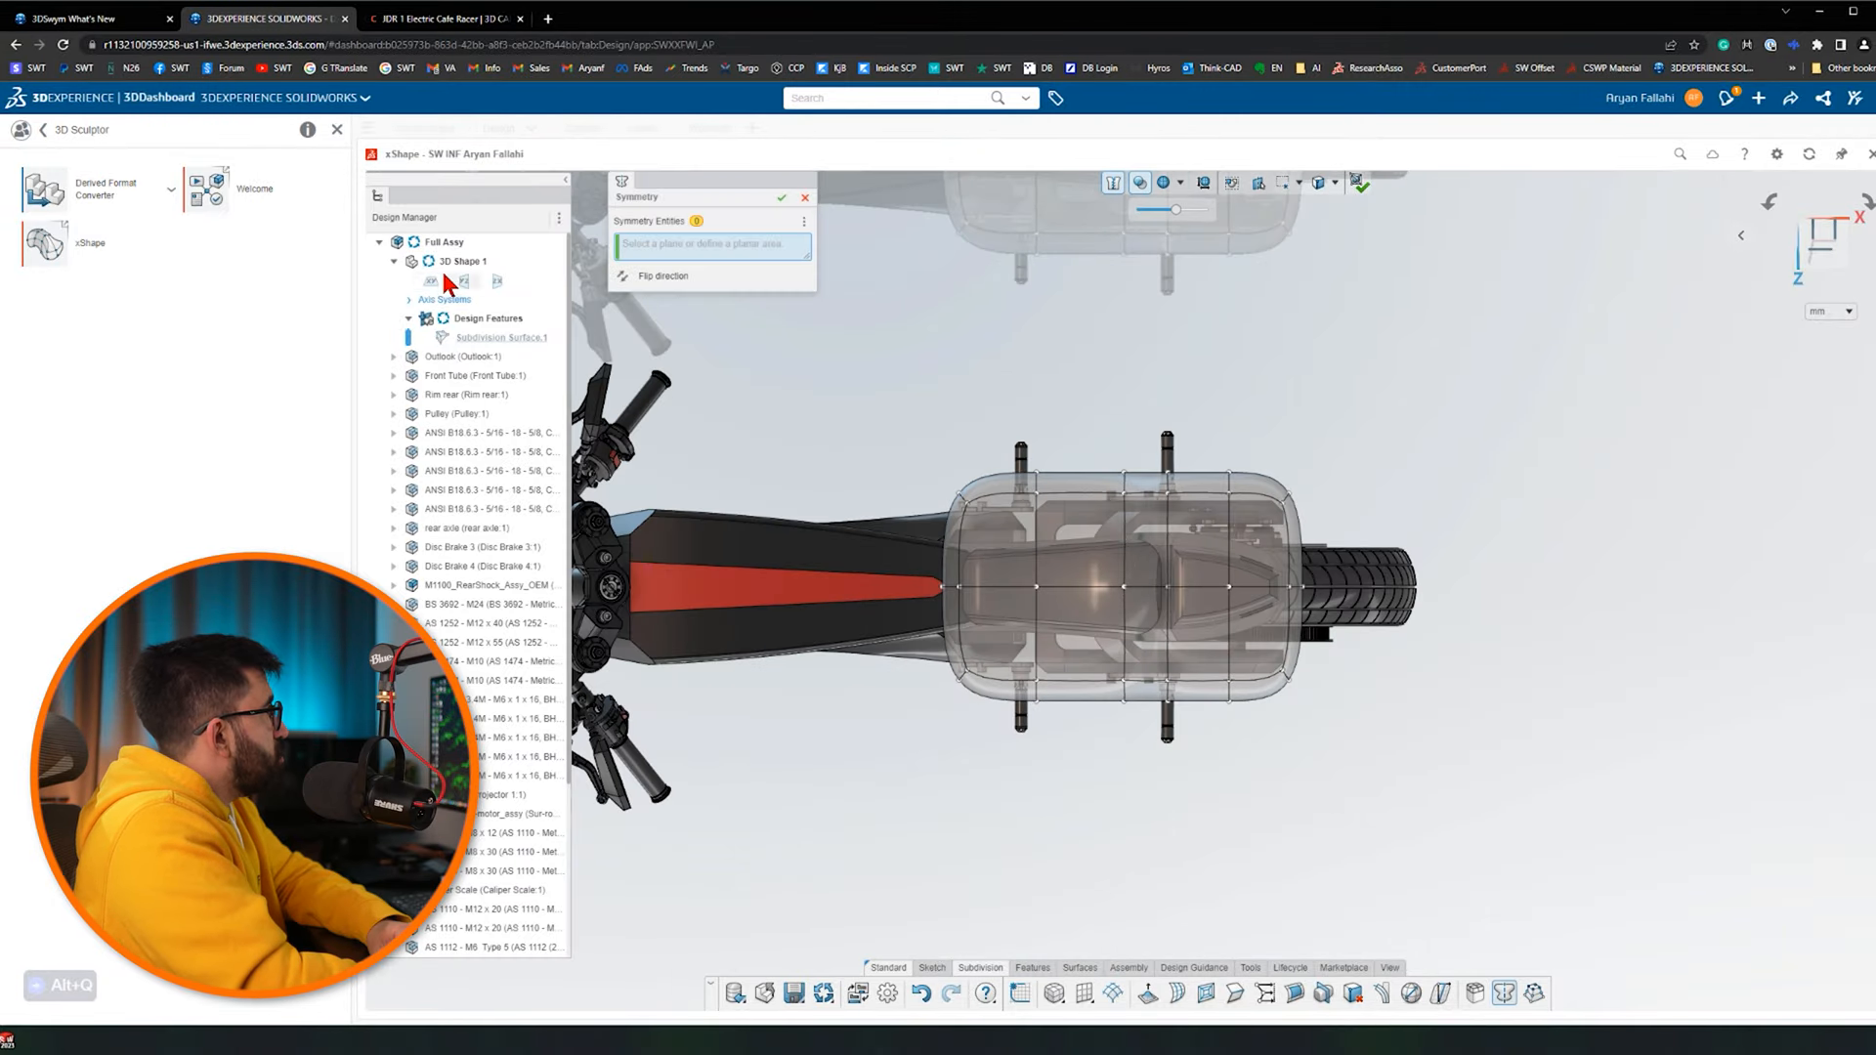
{"action": "left_click", "coordinate": [430, 281]}
{"action": "left_click", "coordinate": [1074, 404]}
Narrow the front and rear sides of the symmetric seat in the top view to match the frame
{"action": "left_click_drag", "start_coordinate": [1076, 399], "coordinate": [871, 537]}
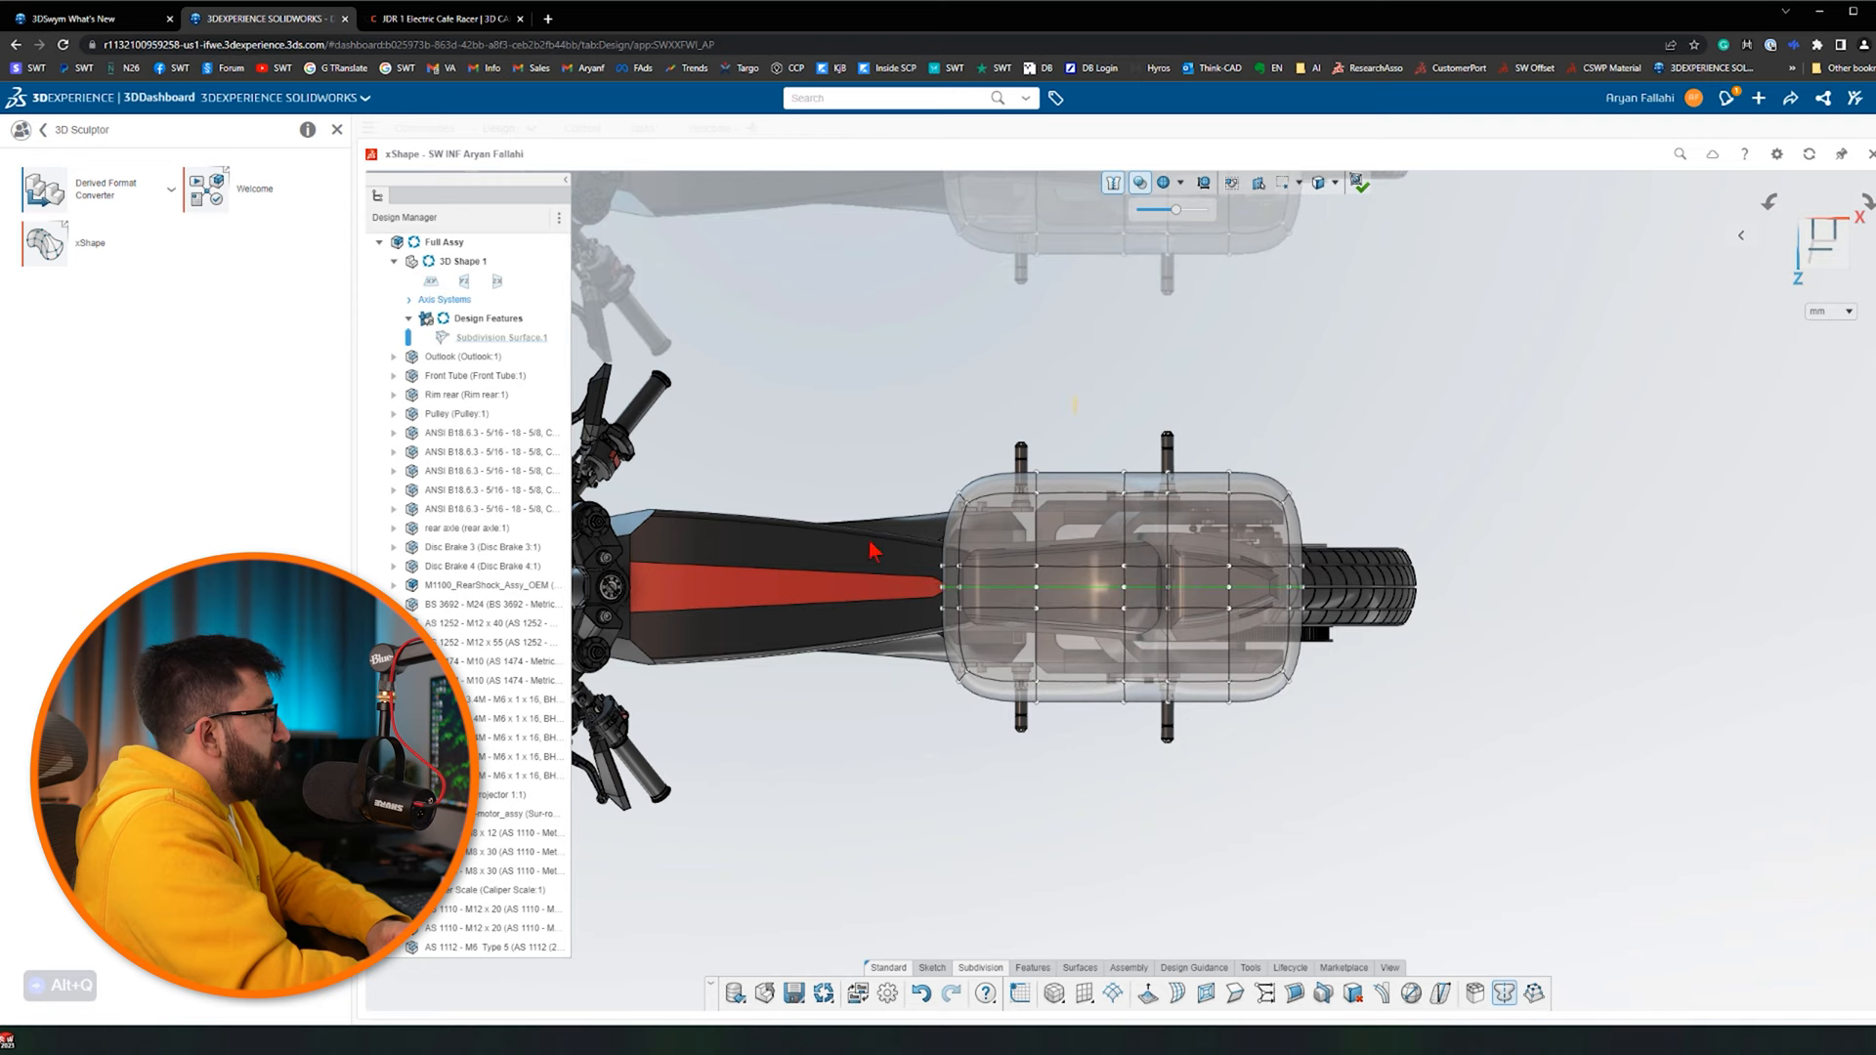
{"action": "left_click", "coordinate": [1002, 495]}
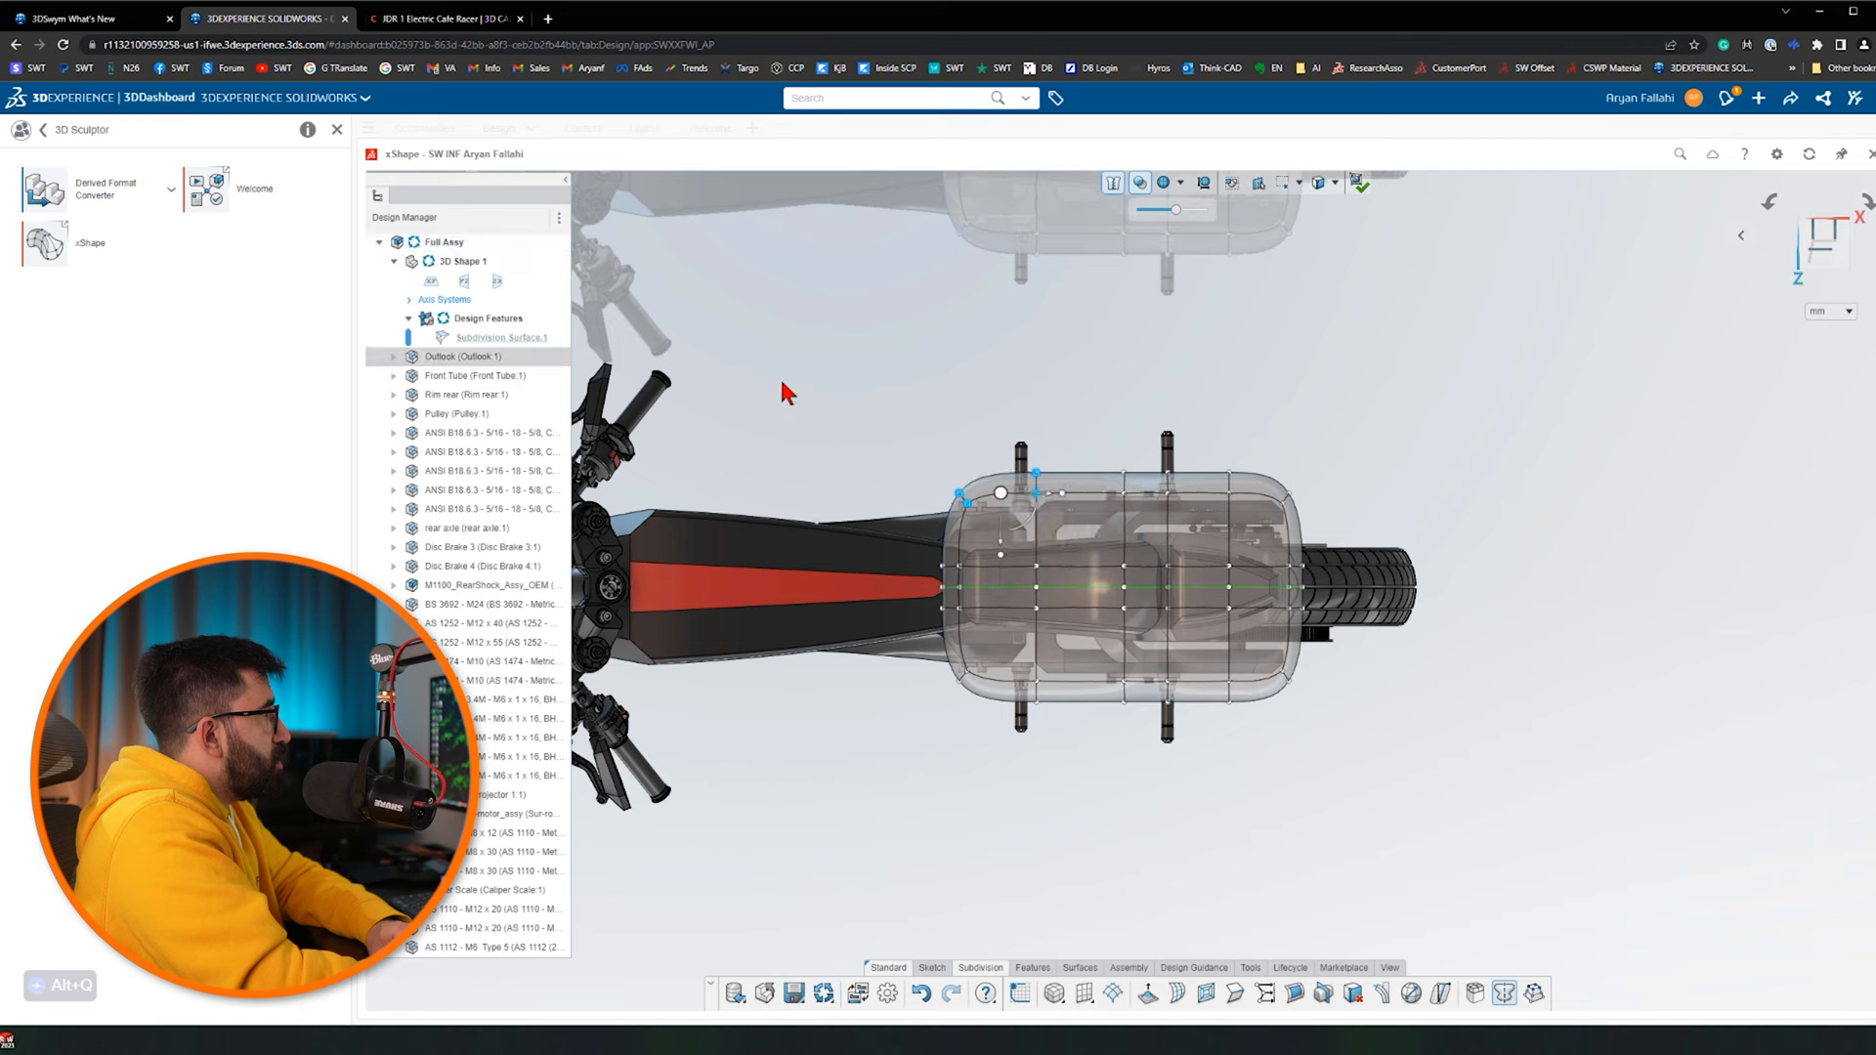
{"action": "left_click_drag", "start_coordinate": [1001, 545], "coordinate": [1001, 603]}
{"action": "left_click_drag", "start_coordinate": [1342, 412], "coordinate": [1260, 600]}
{"action": "scroll", "coordinate": [1194, 619], "scroll_direction": "up", "scroll_amount": 4}
{"action": "left_click_drag", "start_coordinate": [1219, 324], "coordinate": [1122, 545]}
{"action": "left_click_drag", "start_coordinate": [1373, 451], "coordinate": [1378, 642]}
Pull in the sides near the seat's nose and shift the nose slightly rearward in the top view
{"action": "left_click_drag", "start_coordinate": [1022, 442], "coordinate": [813, 528]}
{"action": "left_click_drag", "start_coordinate": [901, 546], "coordinate": [913, 587]}
{"action": "left_click_drag", "start_coordinate": [880, 459], "coordinate": [786, 684]}
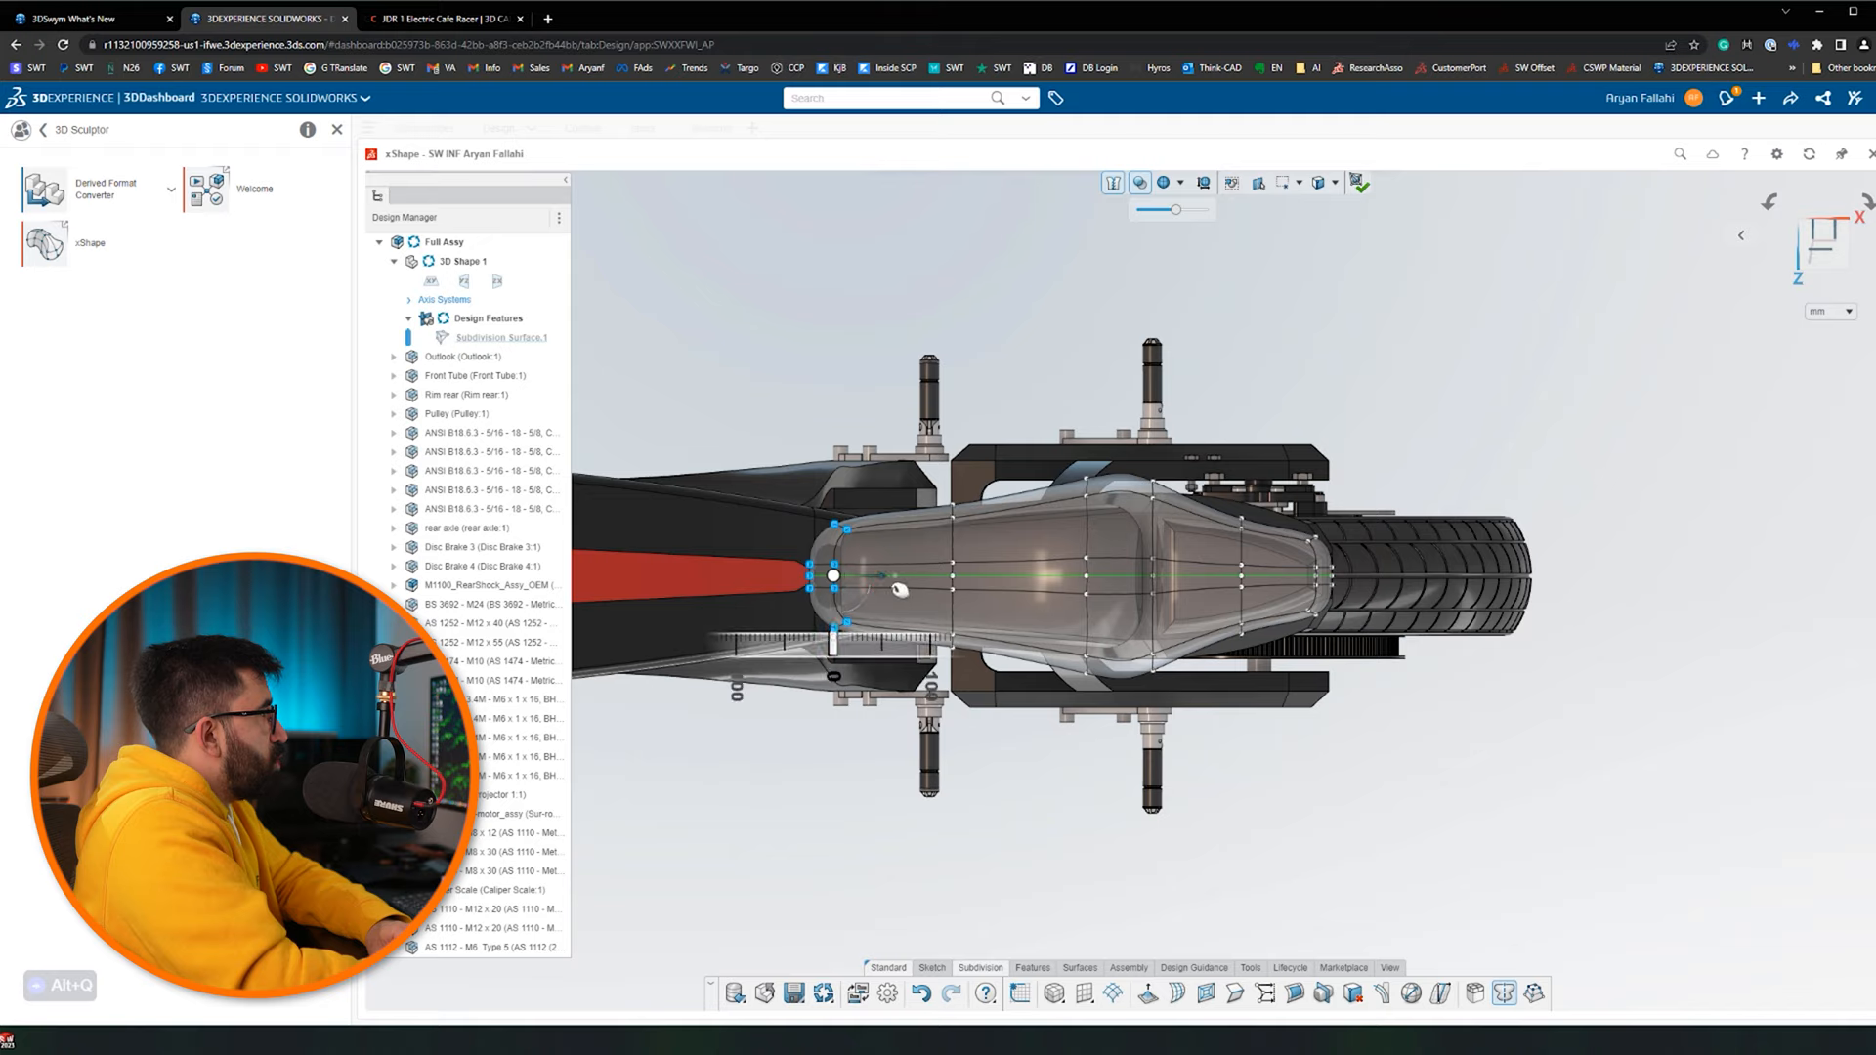
{"action": "left_click_drag", "start_coordinate": [899, 590], "coordinate": [913, 591]}
{"action": "left_click", "coordinate": [1423, 791]}
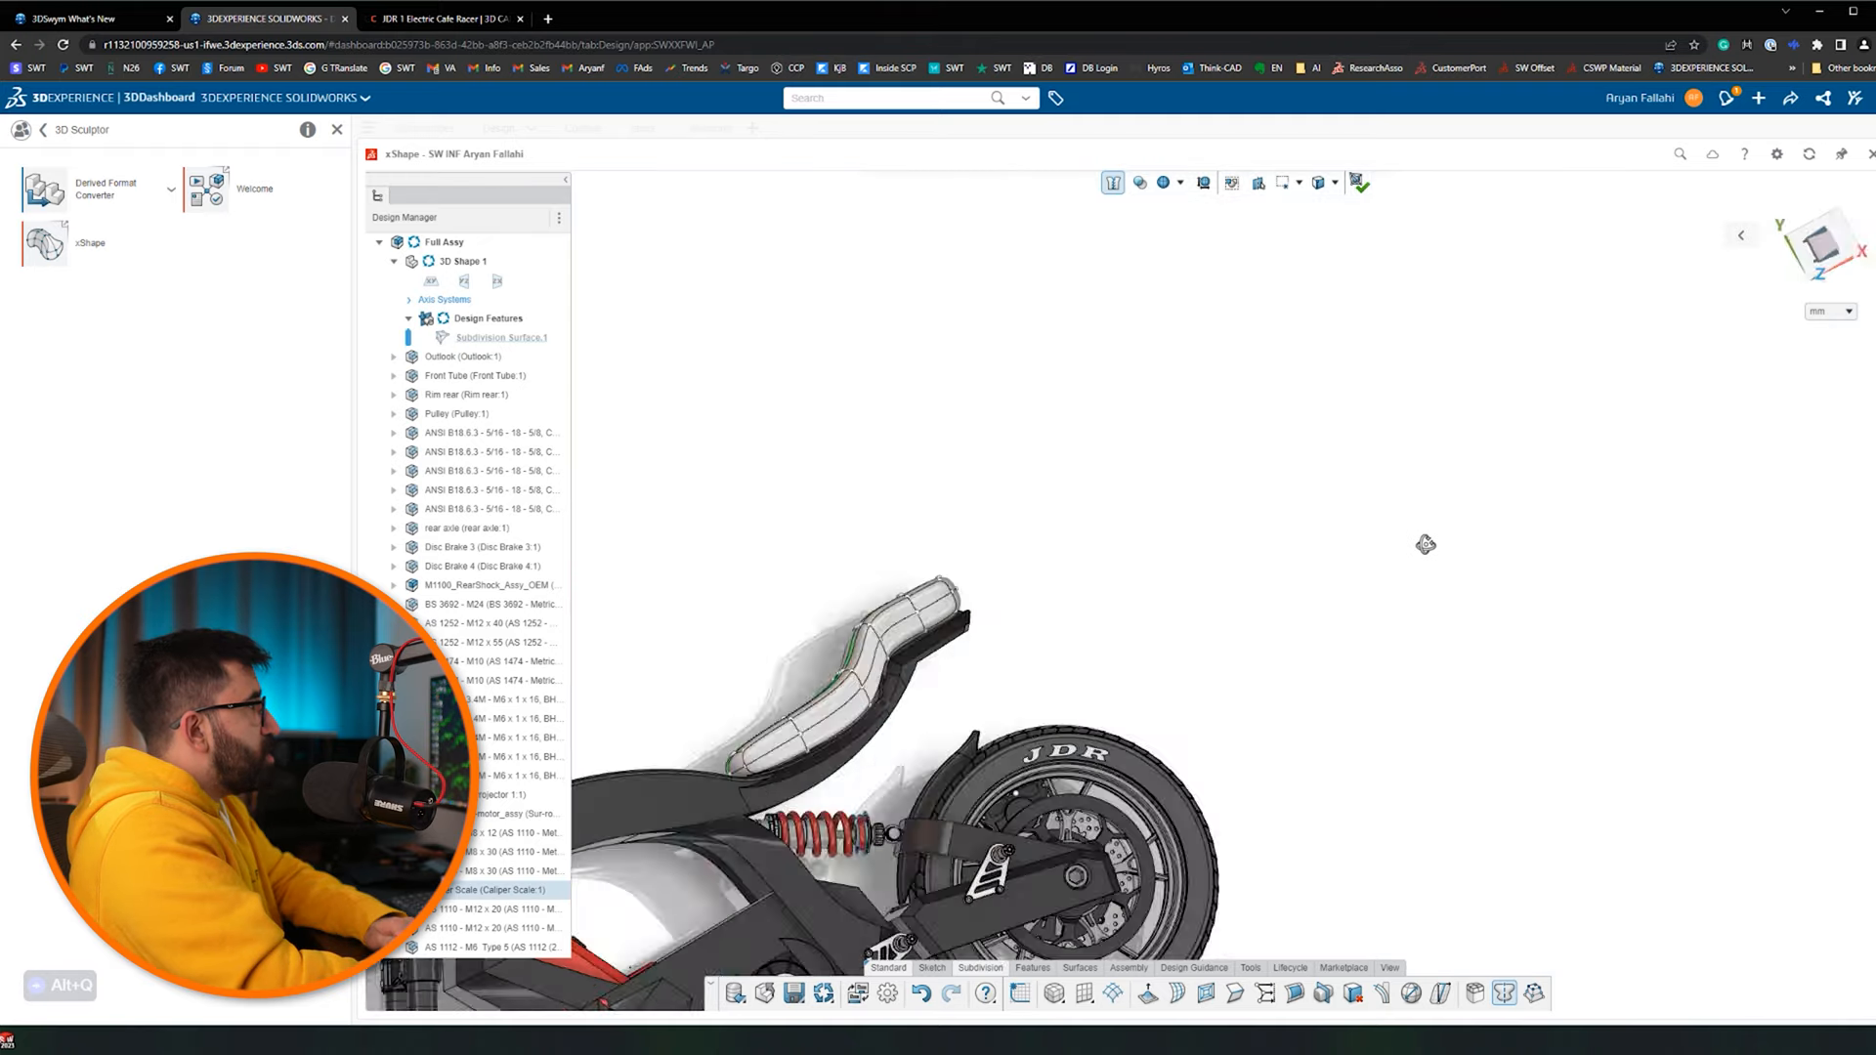
Check the seat's shape from several angles and save this version of the assembly
{"action": "mouse_move", "coordinate": [1425, 544]}
{"action": "middle_mouse_down"}
{"action": "mouse_move", "coordinate": [1517, 512]}
{"action": "mouse_move", "coordinate": [1417, 547]}
{"action": "middle_mouse_up"}
{"action": "scroll", "coordinate": [1081, 678], "scroll_direction": "up", "scroll_amount": 2}
{"action": "scroll", "coordinate": [977, 694], "scroll_direction": "down", "scroll_amount": 4}
{"action": "middle_click_drag", "start_coordinate": [1097, 758], "coordinate": [1043, 819]}
{"action": "scroll", "coordinate": [1124, 636], "scroll_direction": "up", "scroll_amount": 5}
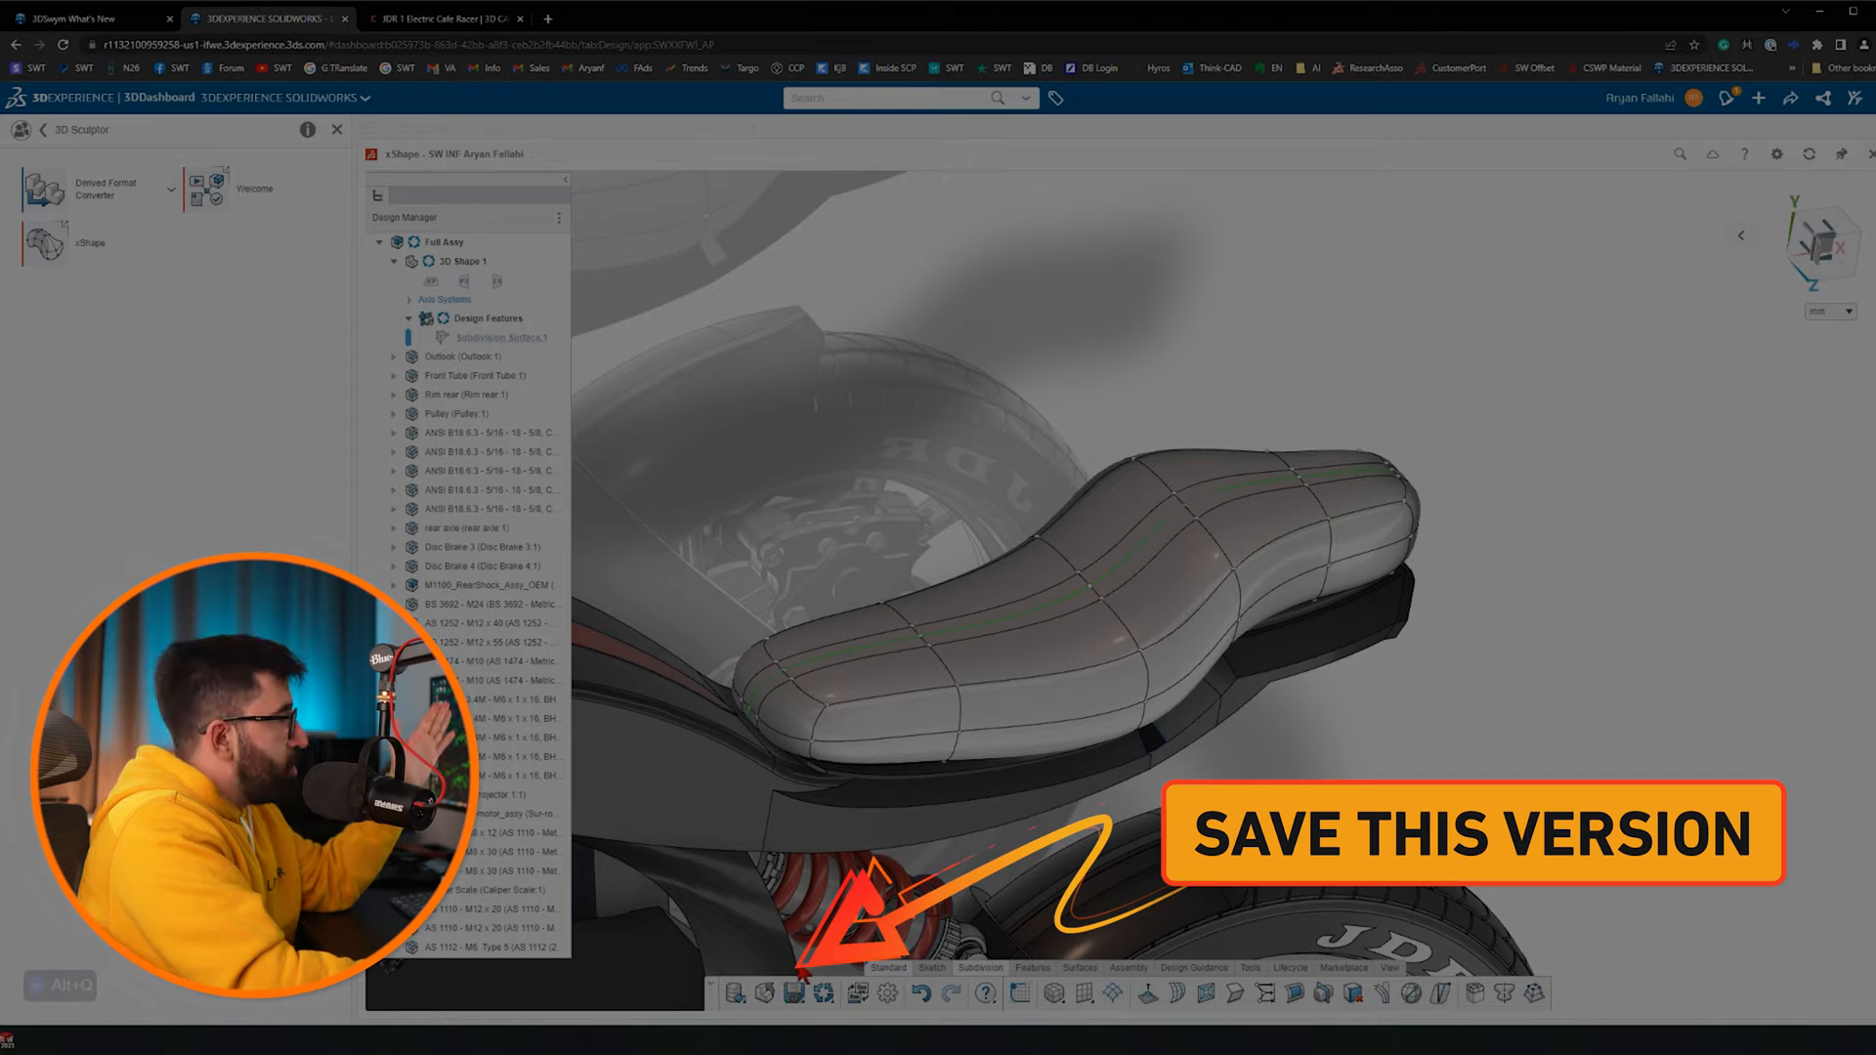
{"action": "left_click", "coordinate": [796, 989]}
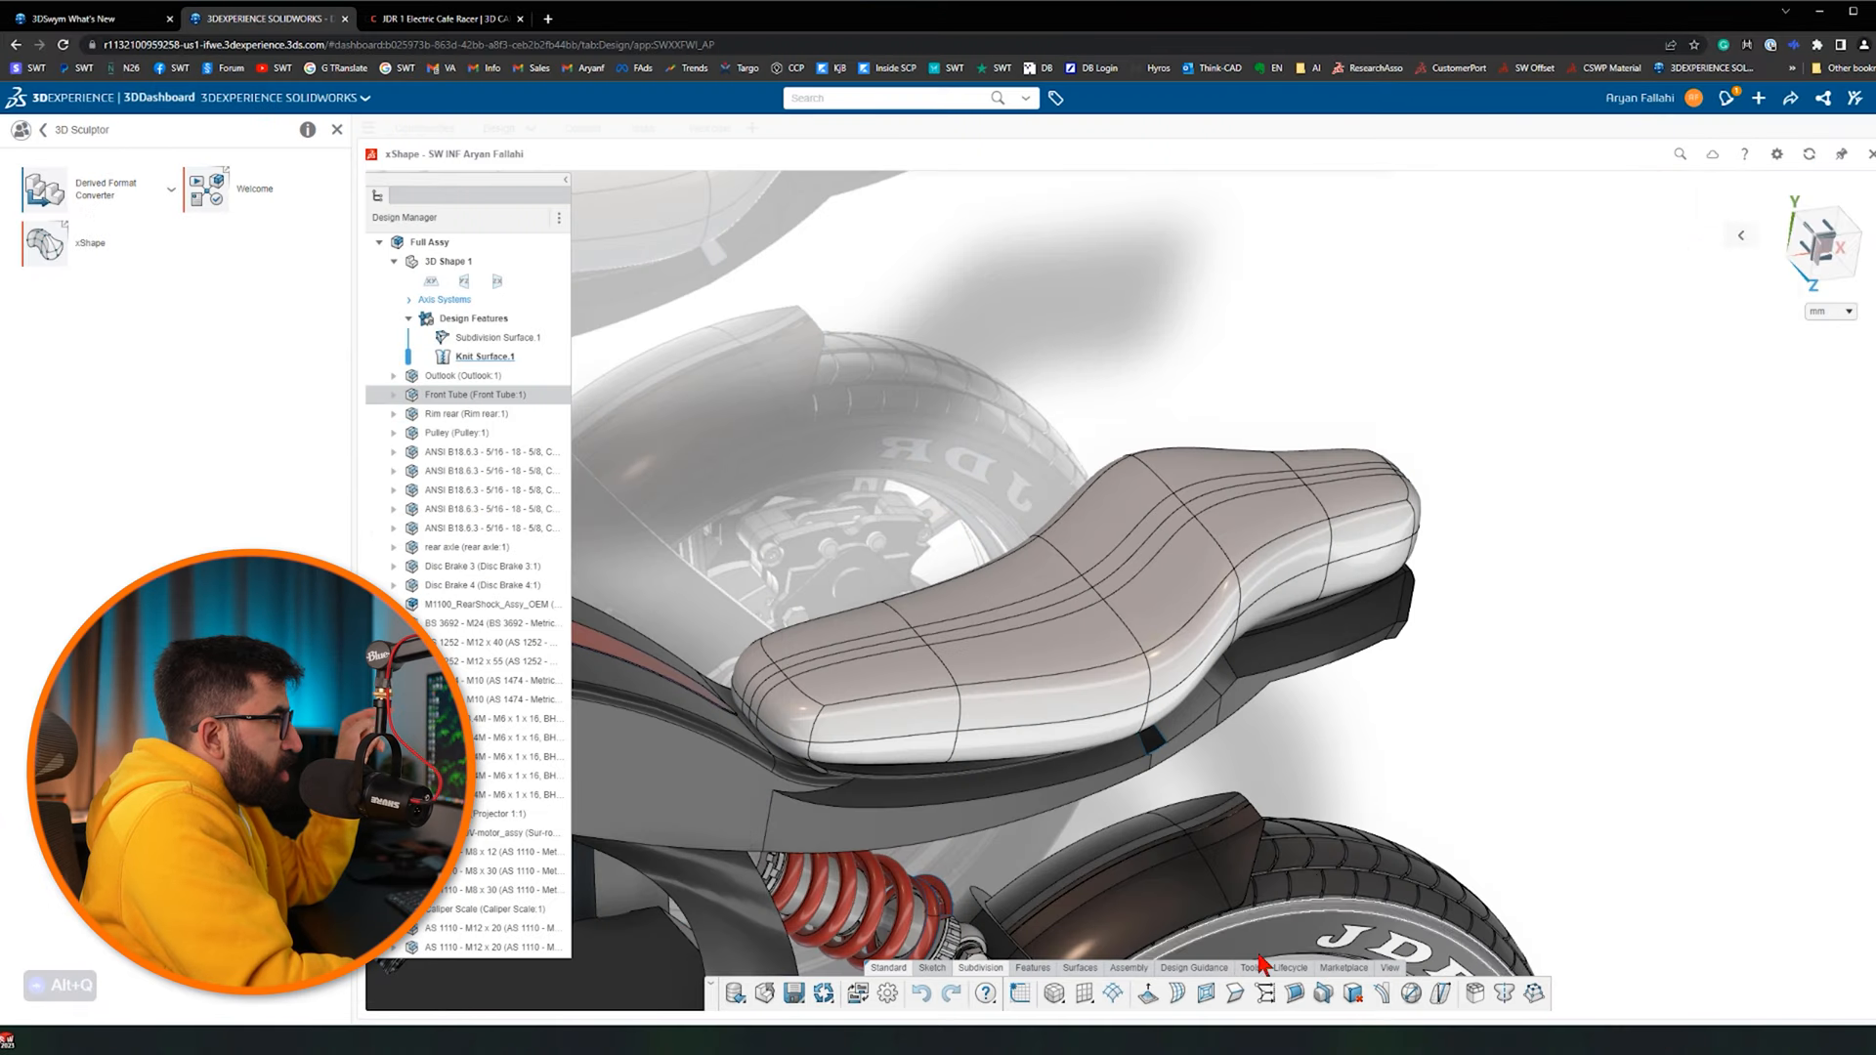
Create a branch of the Full Assy revision and open the new branch from the revision graph
{"action": "left_click", "coordinate": [1291, 969]}
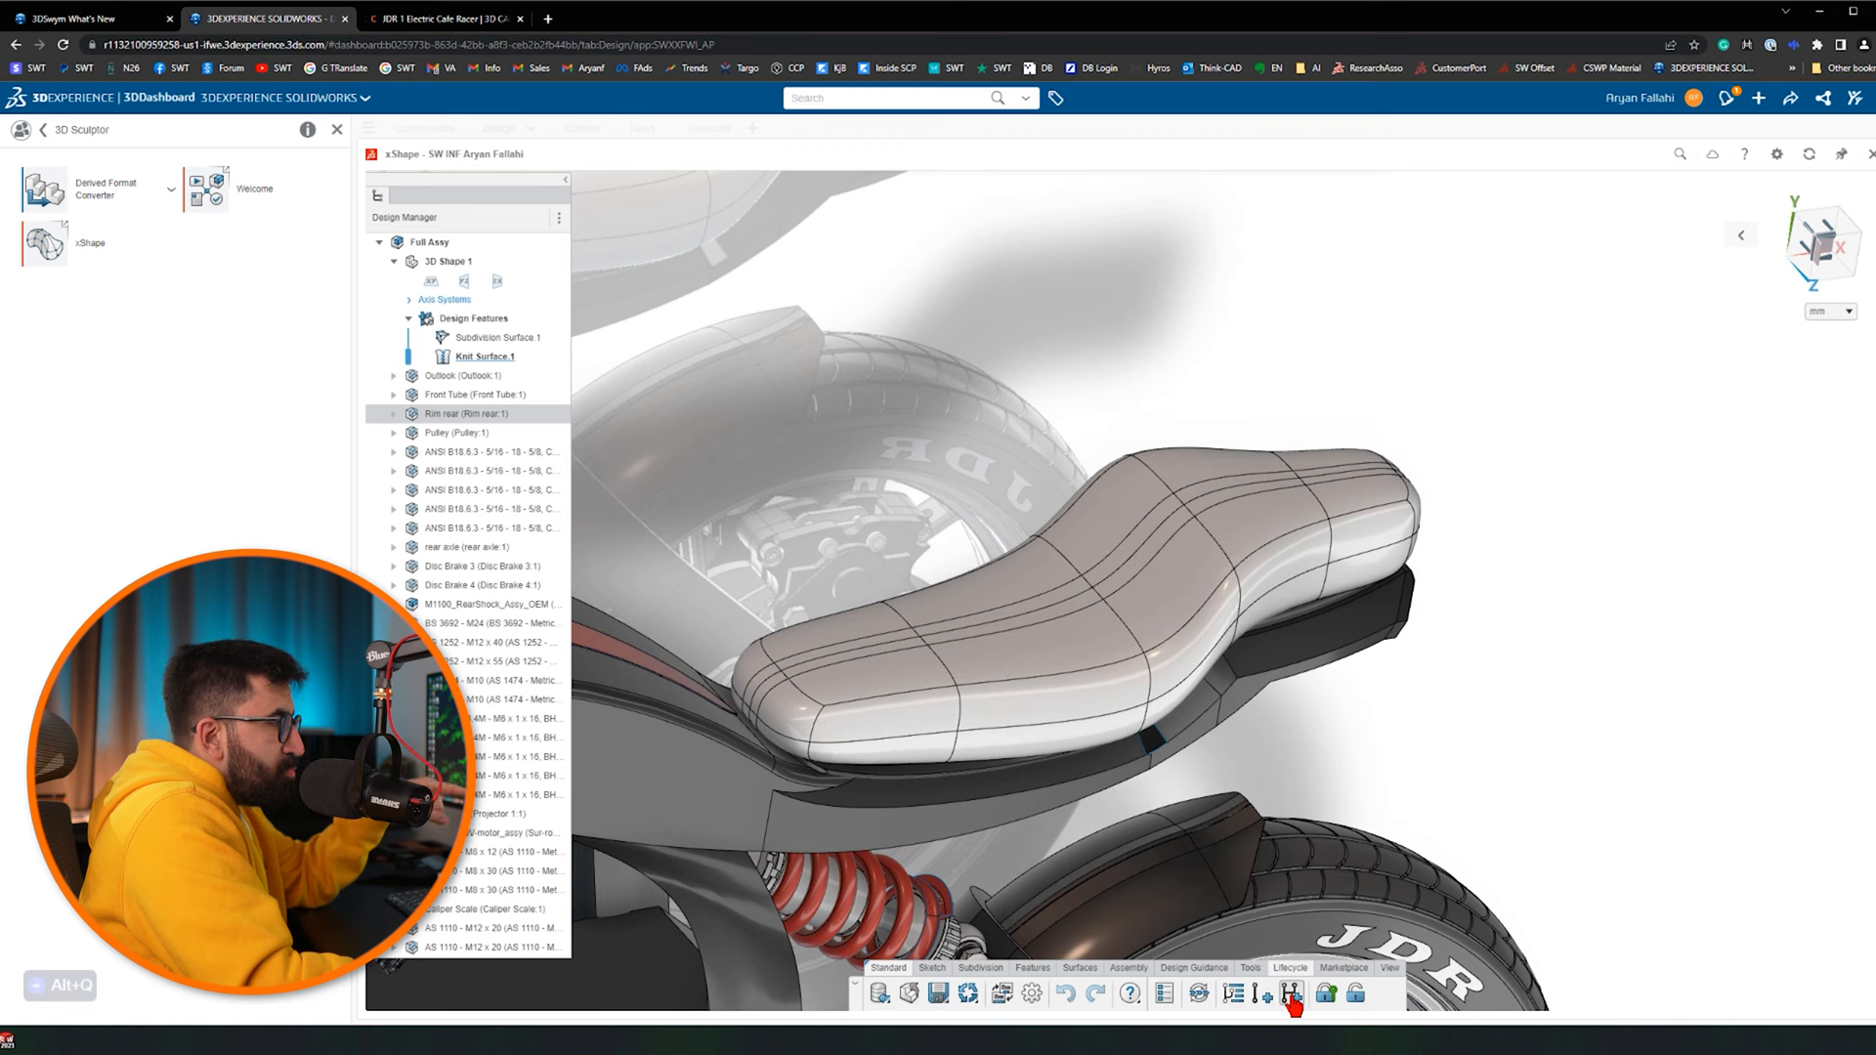
{"action": "left_click", "coordinate": [1233, 994]}
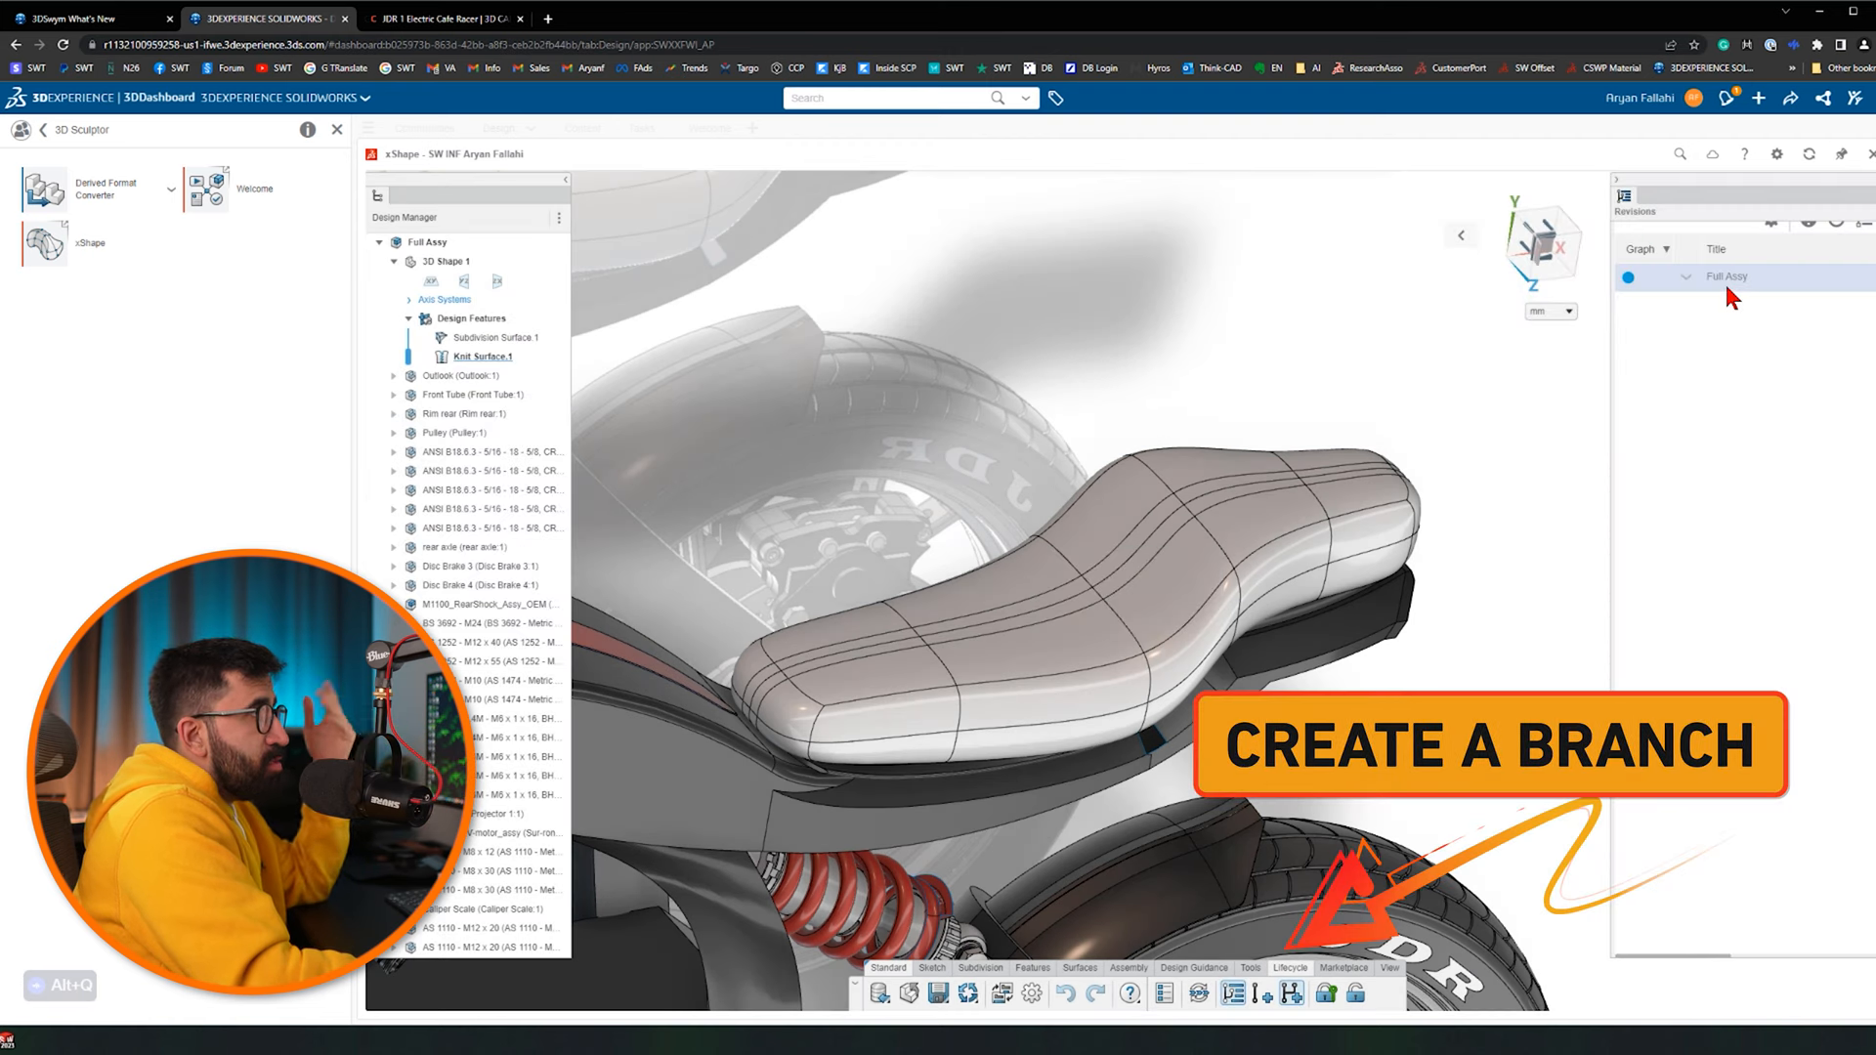
{"action": "left_click", "coordinate": [1726, 283]}
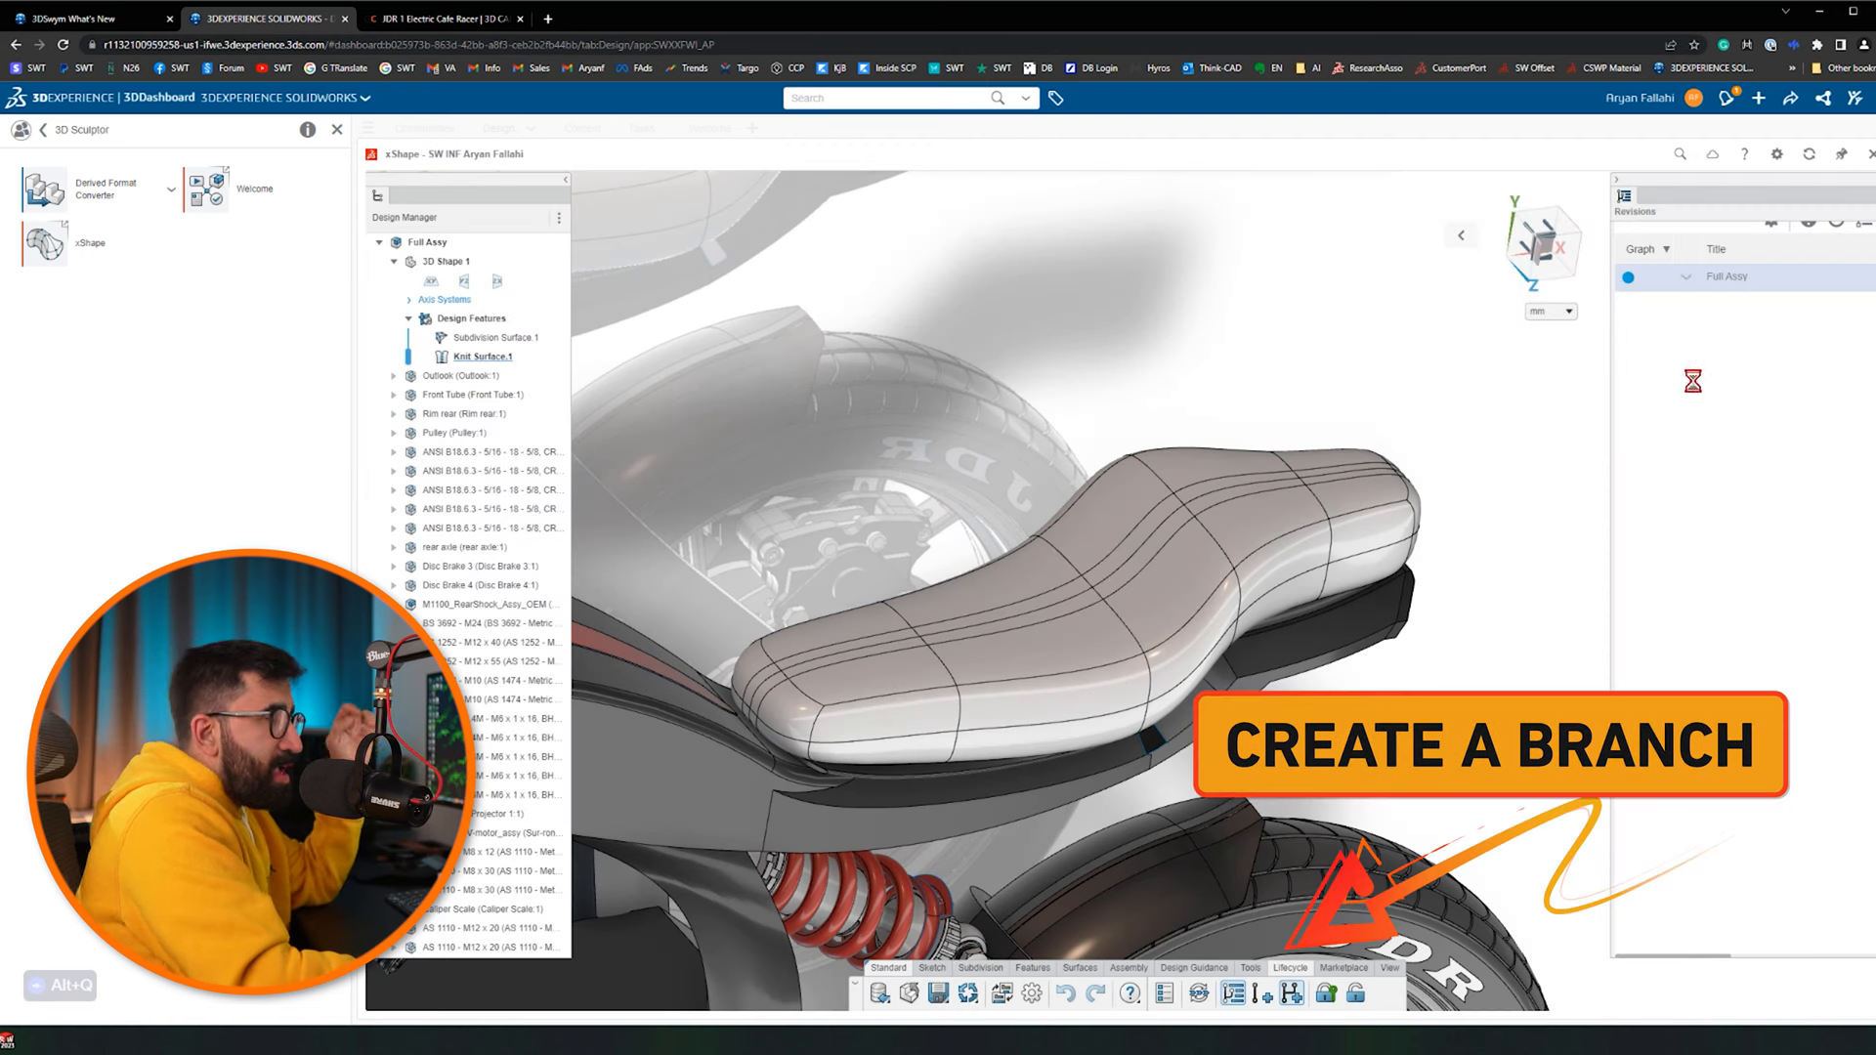
{"action": "left_click", "coordinate": [1205, 587]}
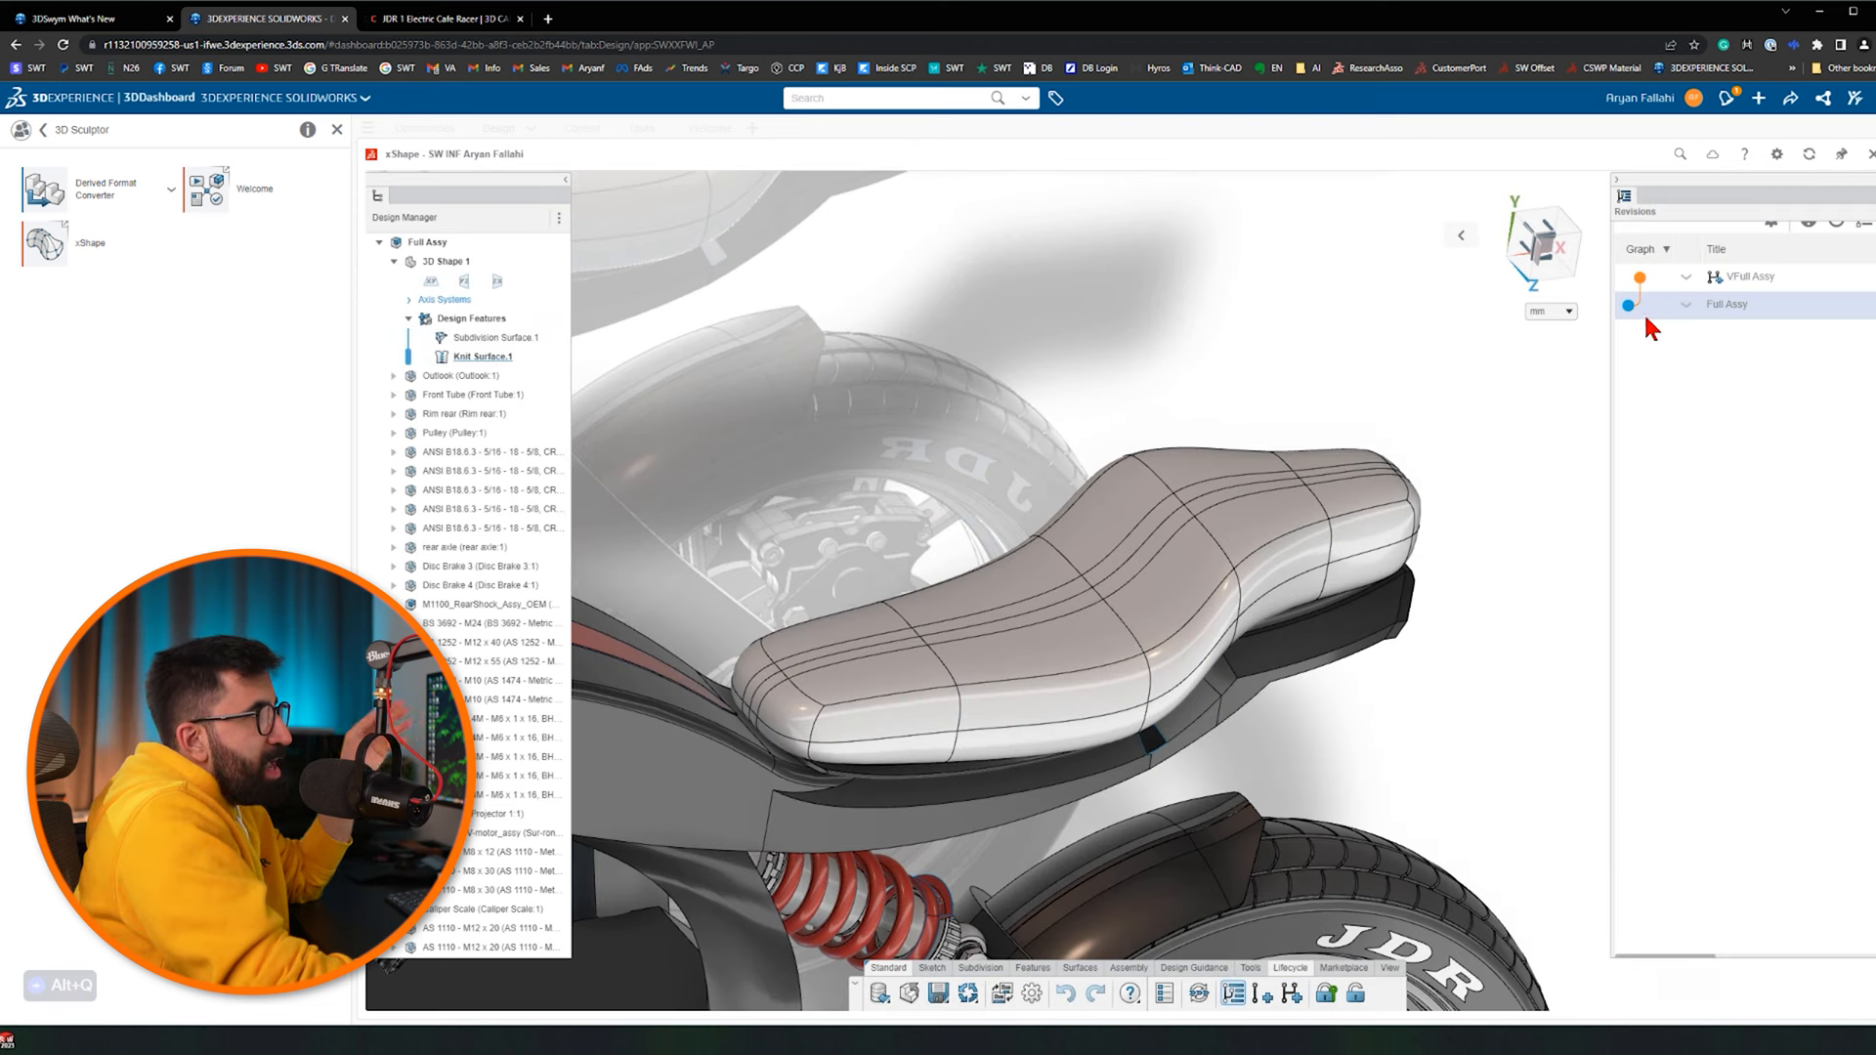
{"action": "double_click", "coordinate": [1640, 277]}
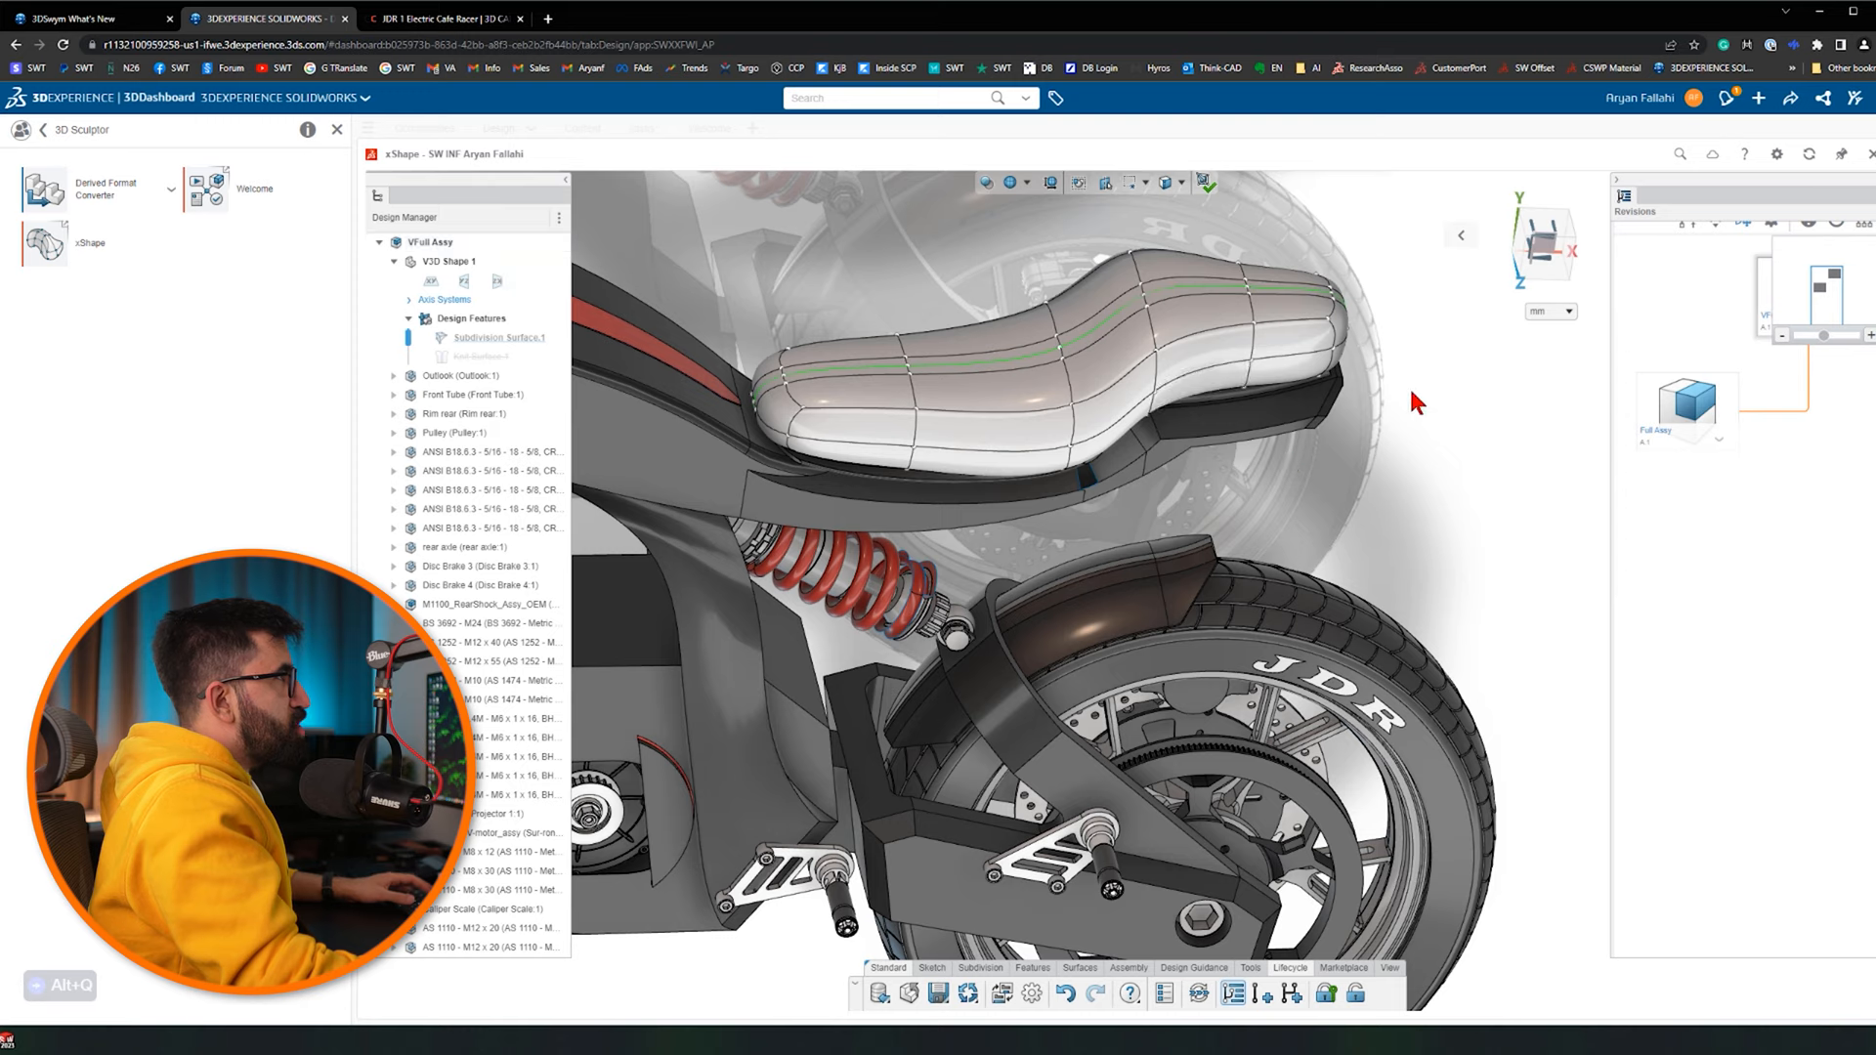
Make the branched seat see-through in the top view and widen its front and middle side sections outward
{"action": "left_click", "coordinate": [1532, 258]}
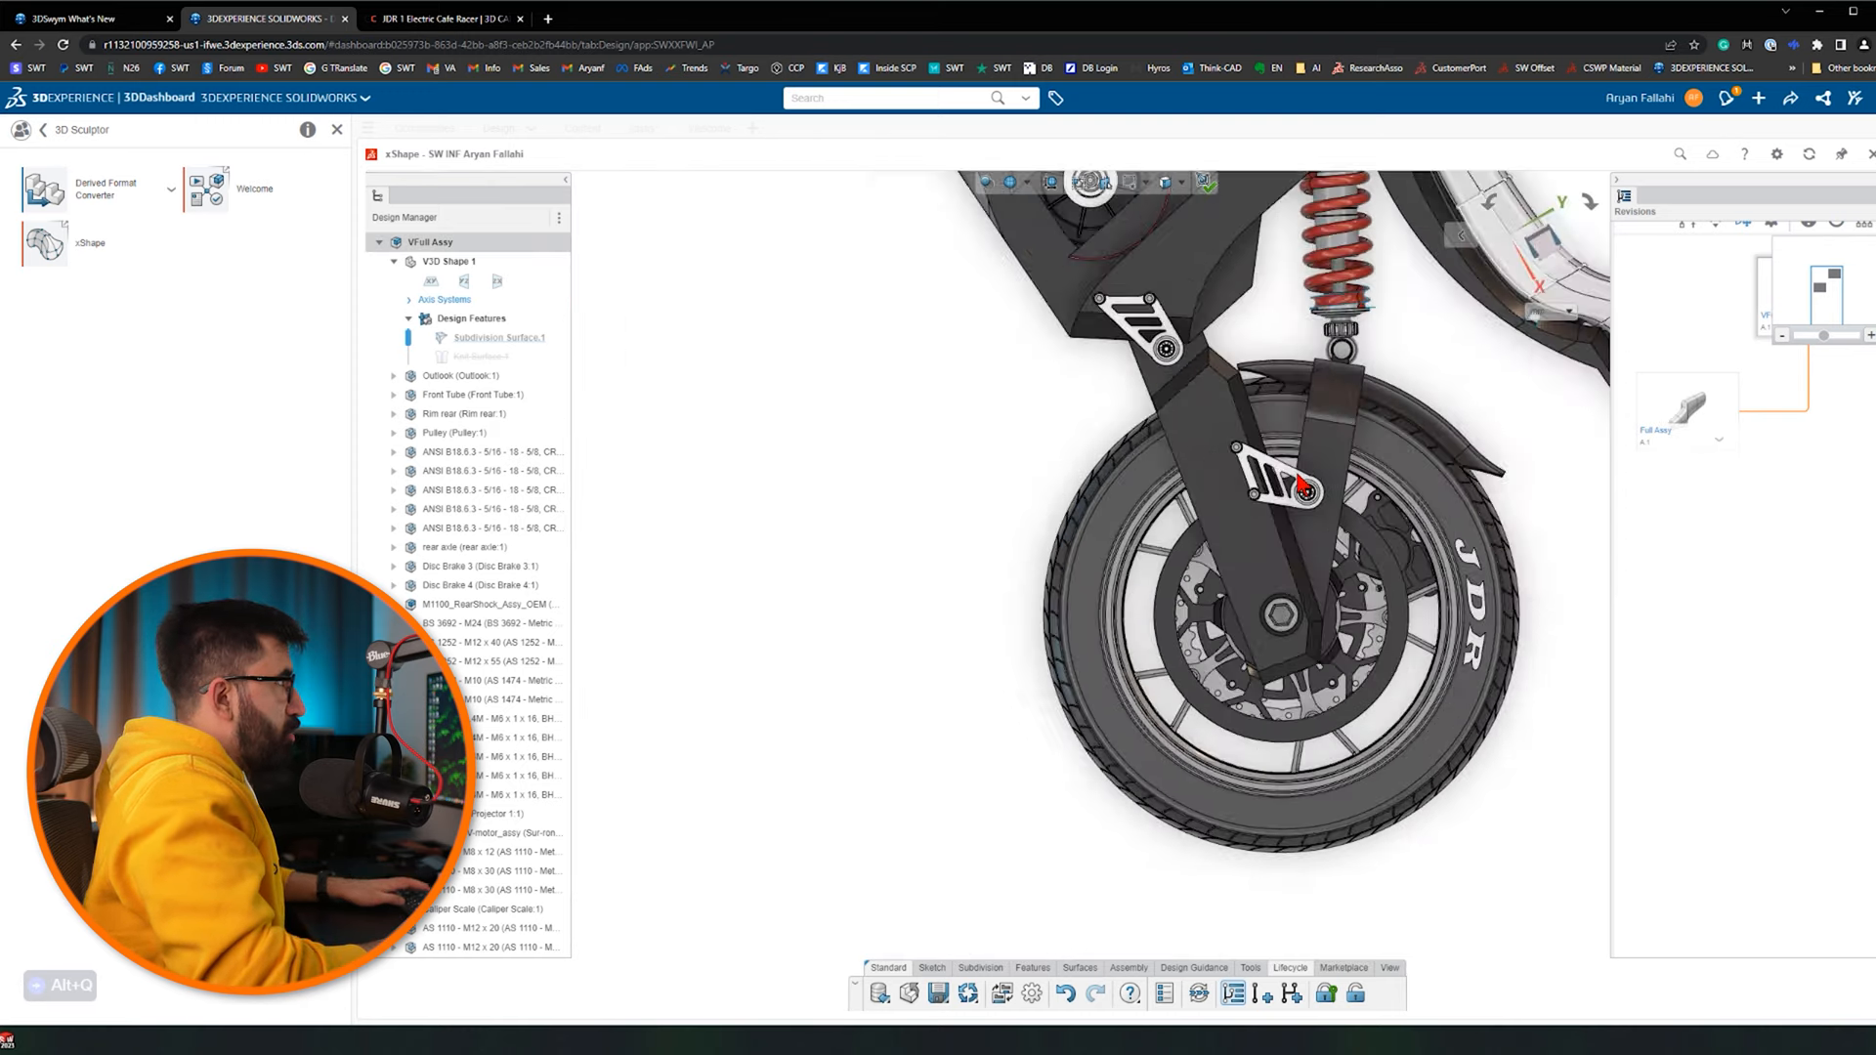
{"action": "scroll", "coordinate": [1128, 471], "scroll_direction": "down", "scroll_amount": 6}
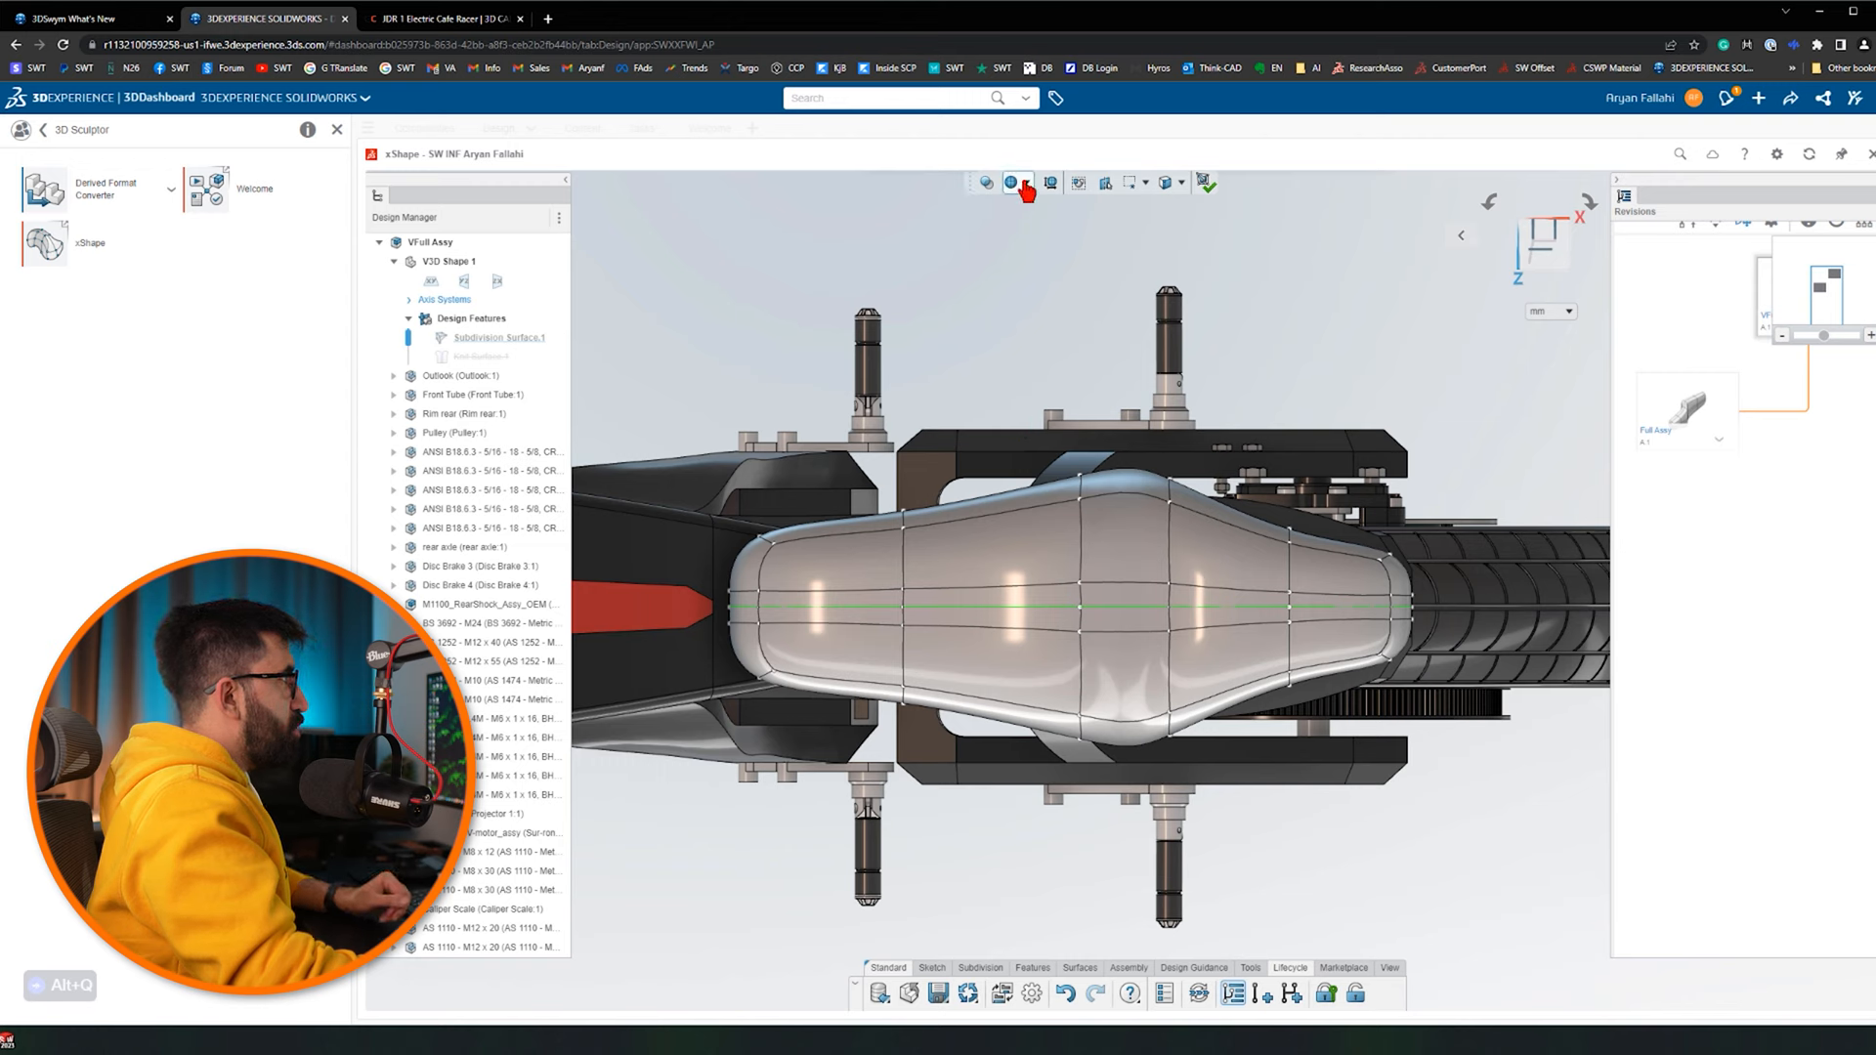
{"action": "left_click", "coordinate": [1012, 210]}
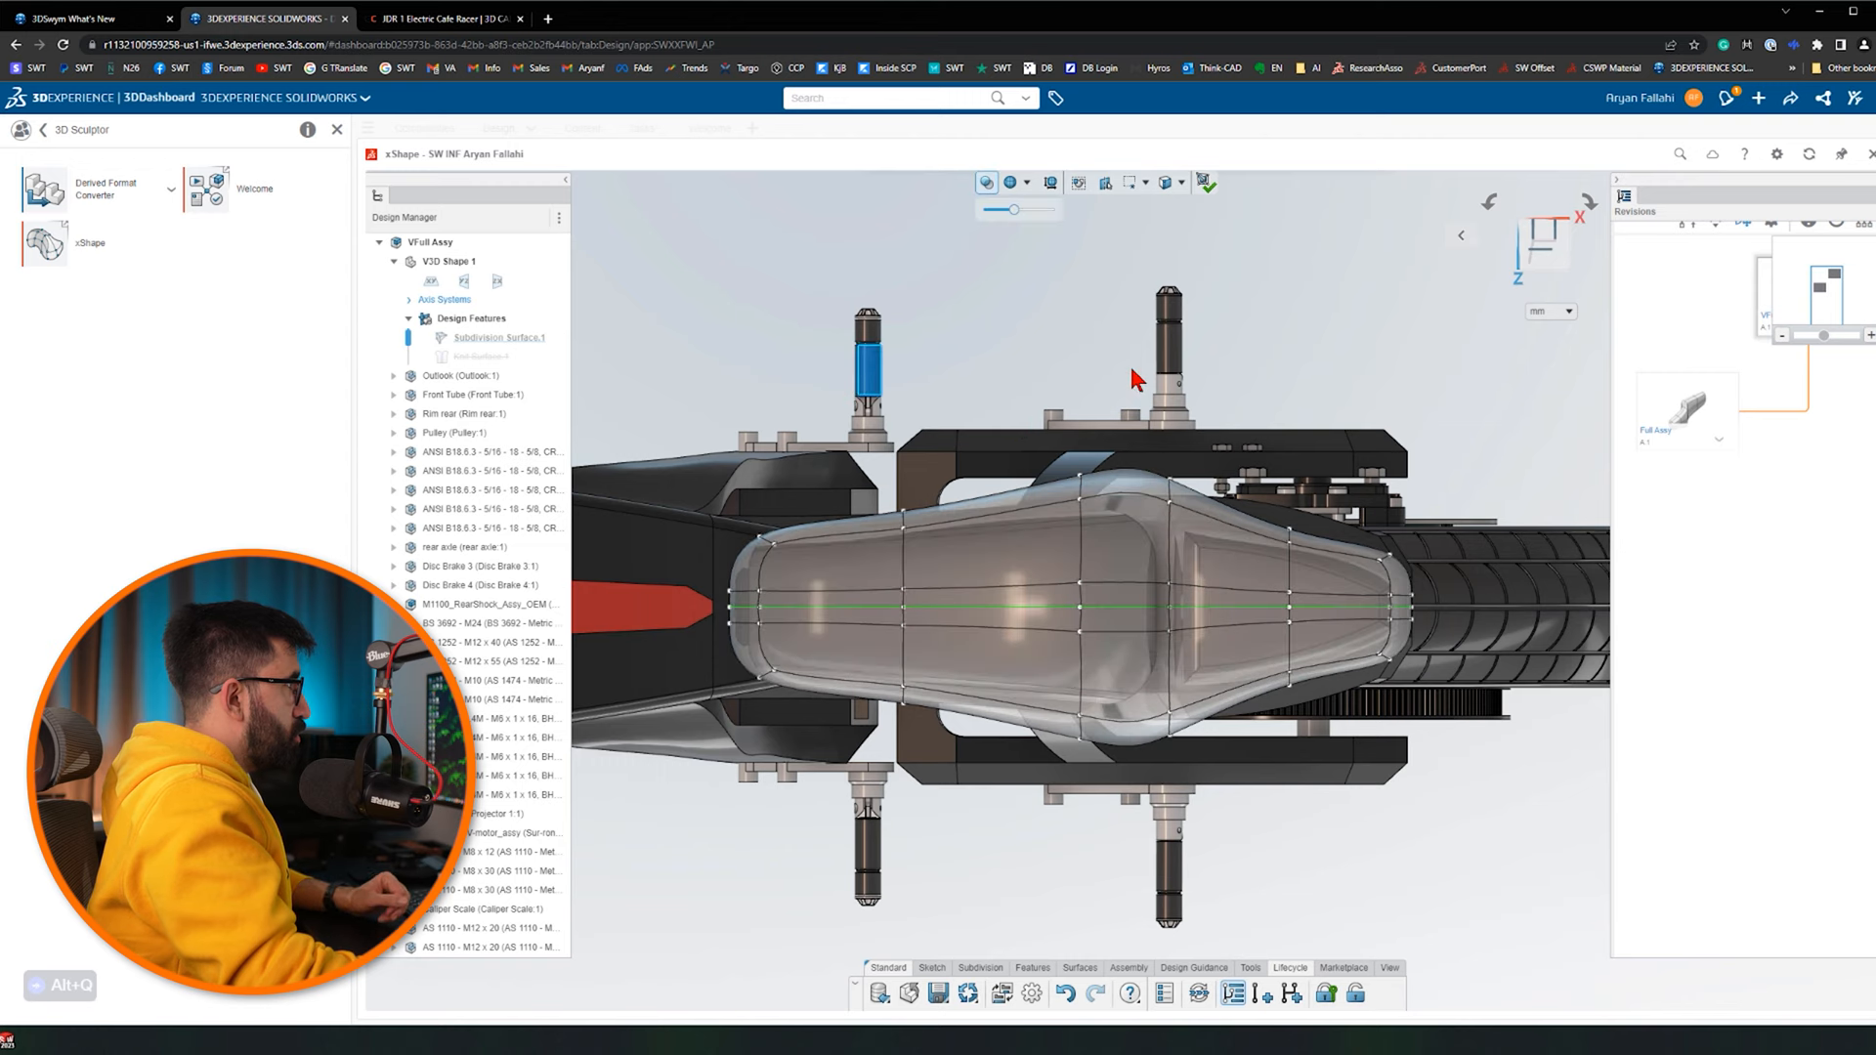
{"action": "left_click", "coordinate": [975, 475]}
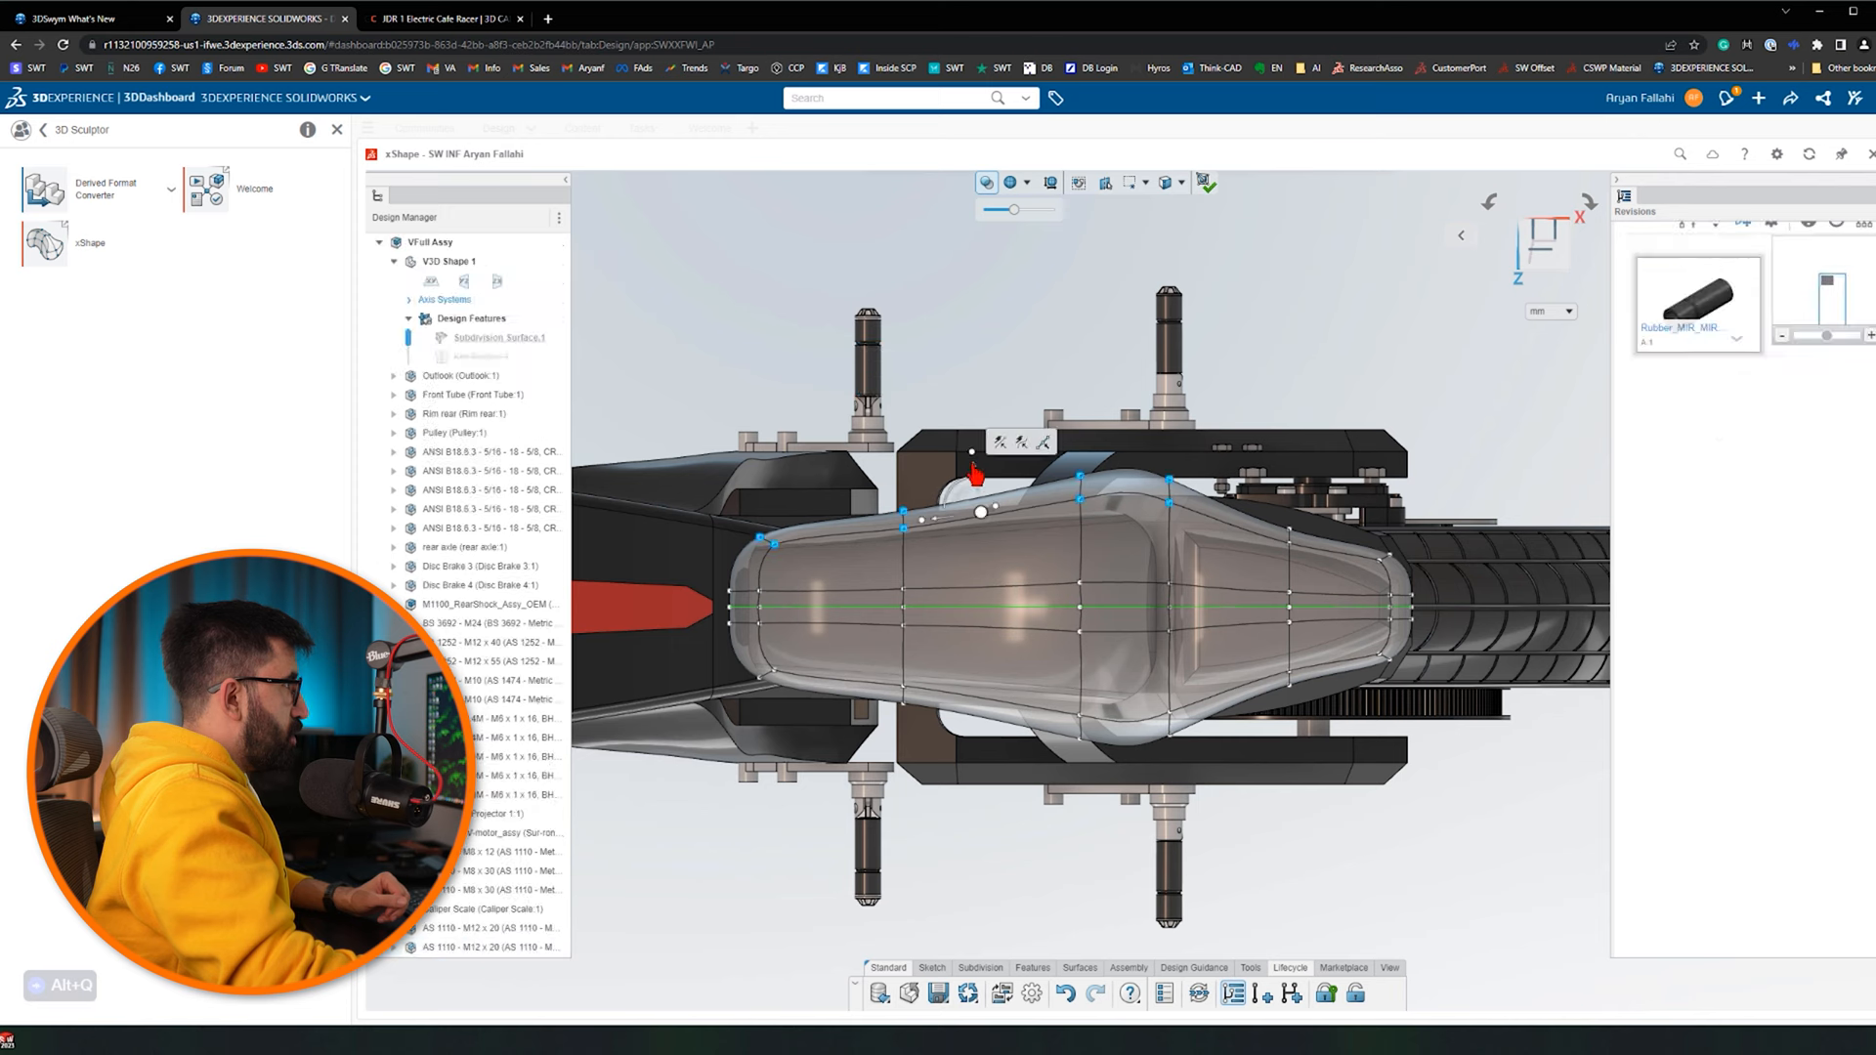
{"action": "left_click", "coordinate": [980, 515]}
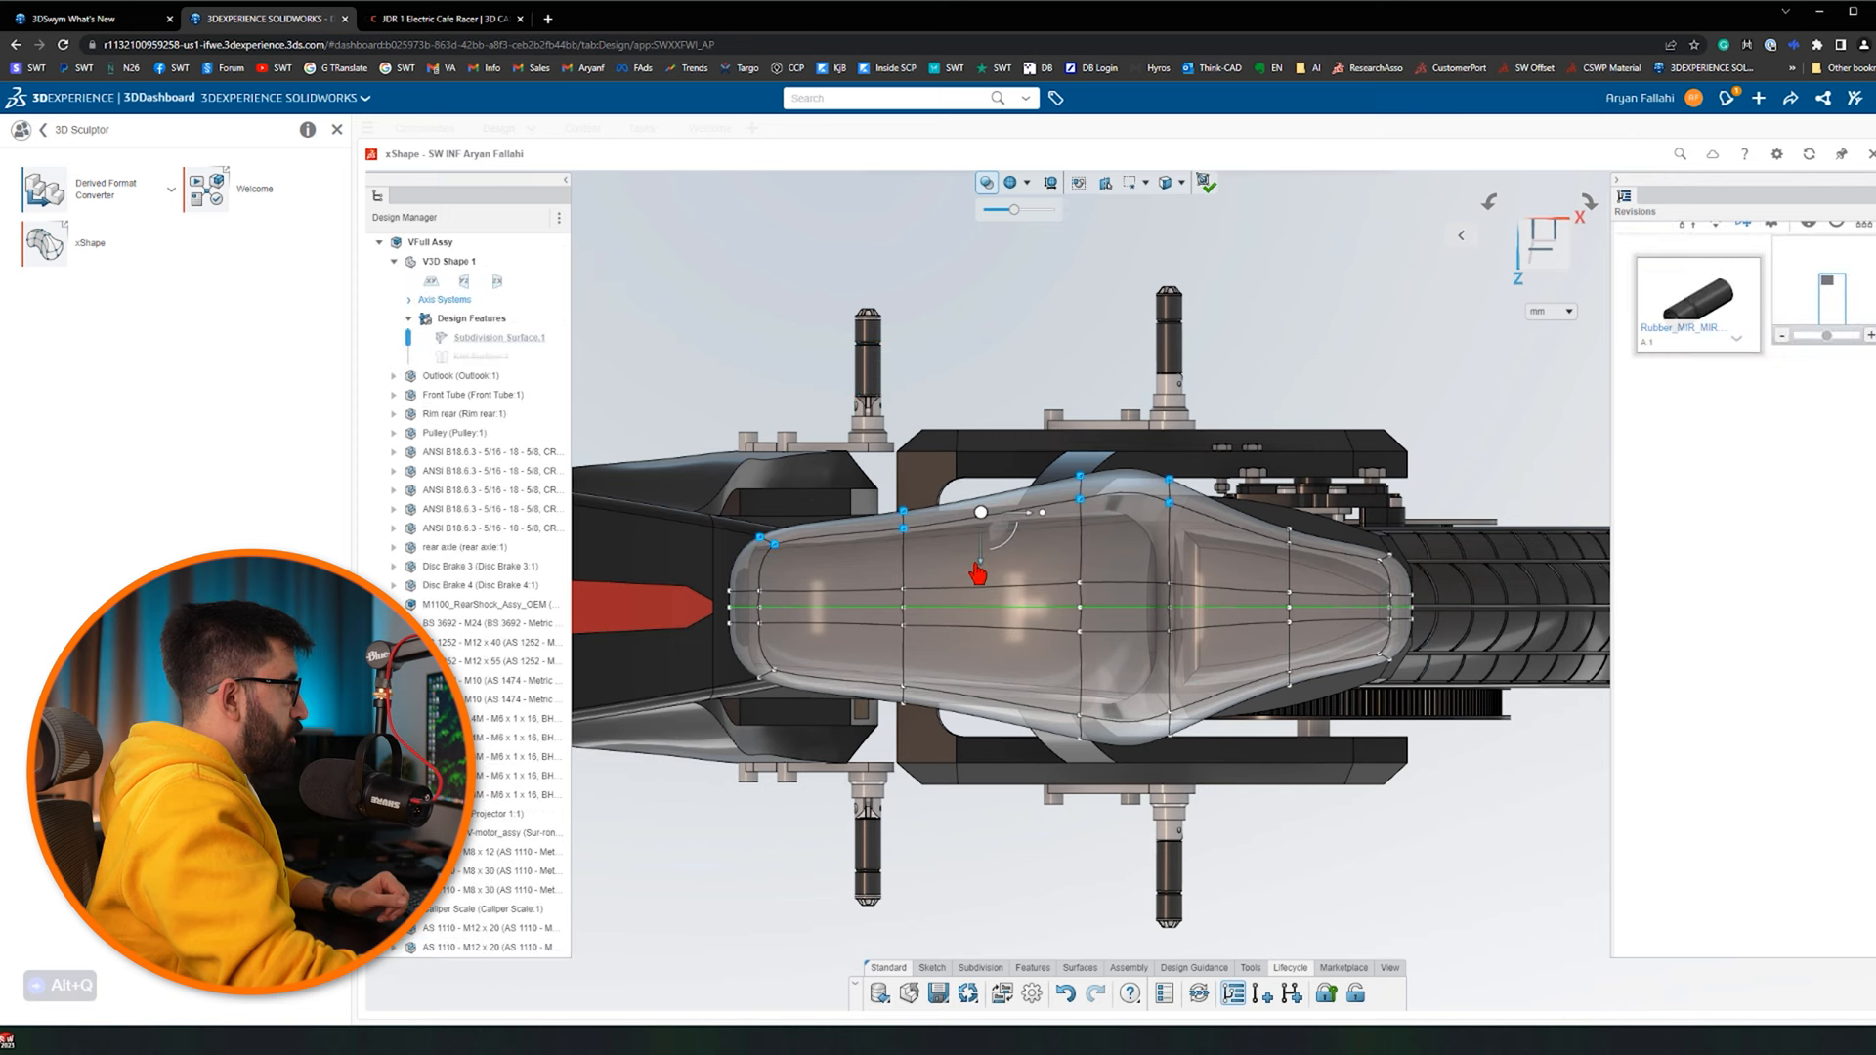
{"action": "left_click_drag", "start_coordinate": [978, 563], "coordinate": [1223, 433]}
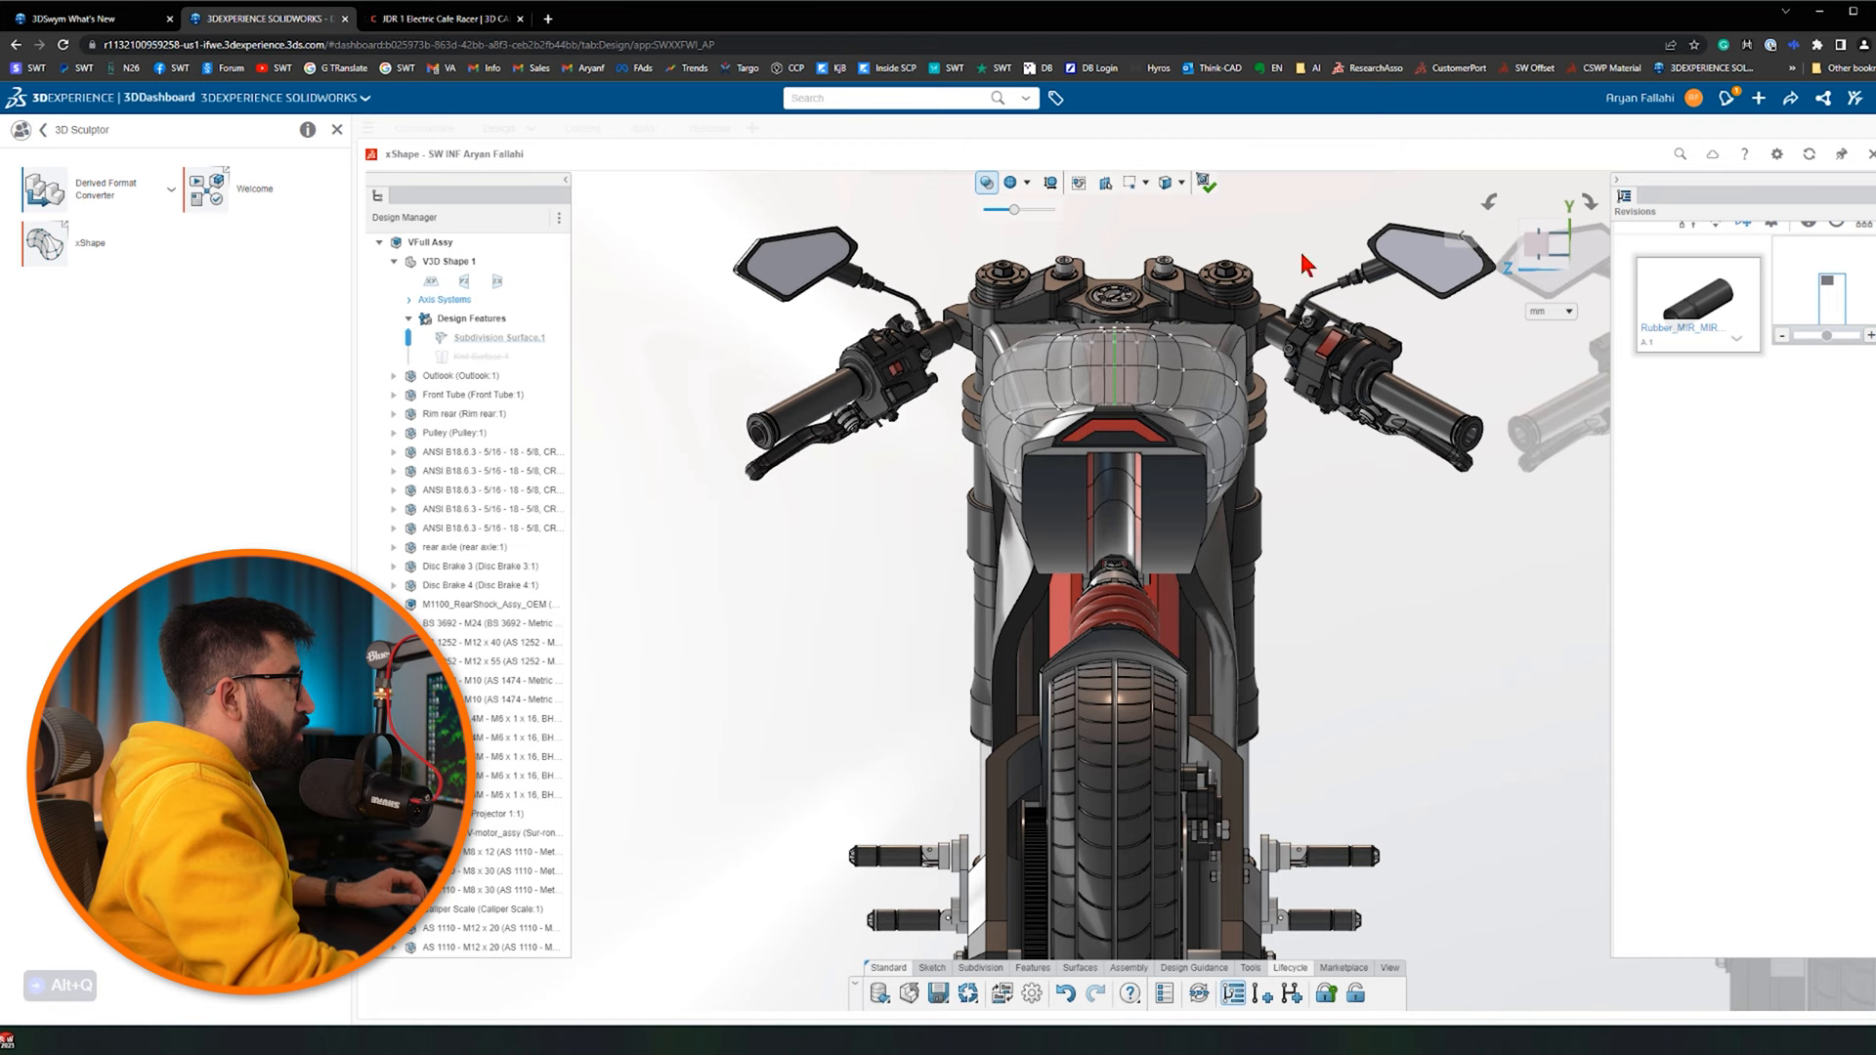
Lower the seat's outer side points slightly in the rear view and select its lower side edge
{"action": "left_click_drag", "start_coordinate": [1305, 256], "coordinate": [1187, 738]}
{"action": "left_click_drag", "start_coordinate": [1235, 401], "coordinate": [1237, 418]}
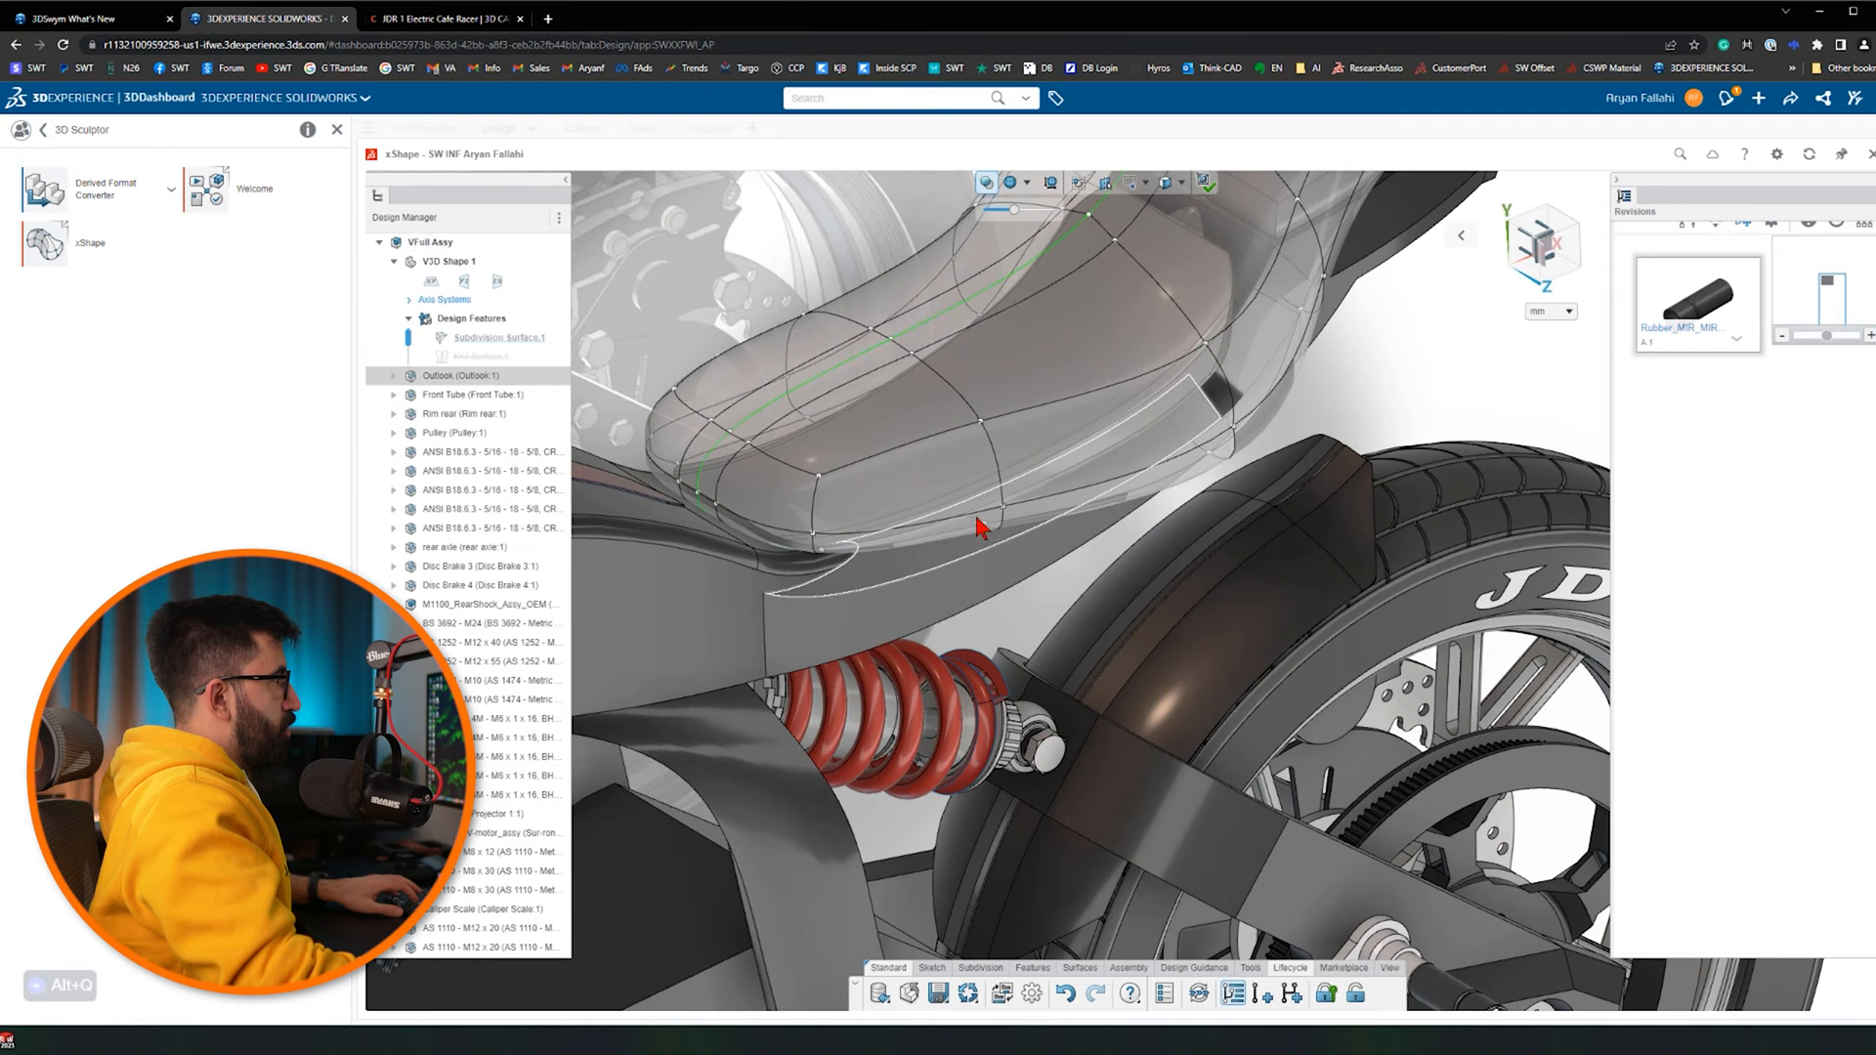
{"action": "left_click", "coordinate": [953, 523]}
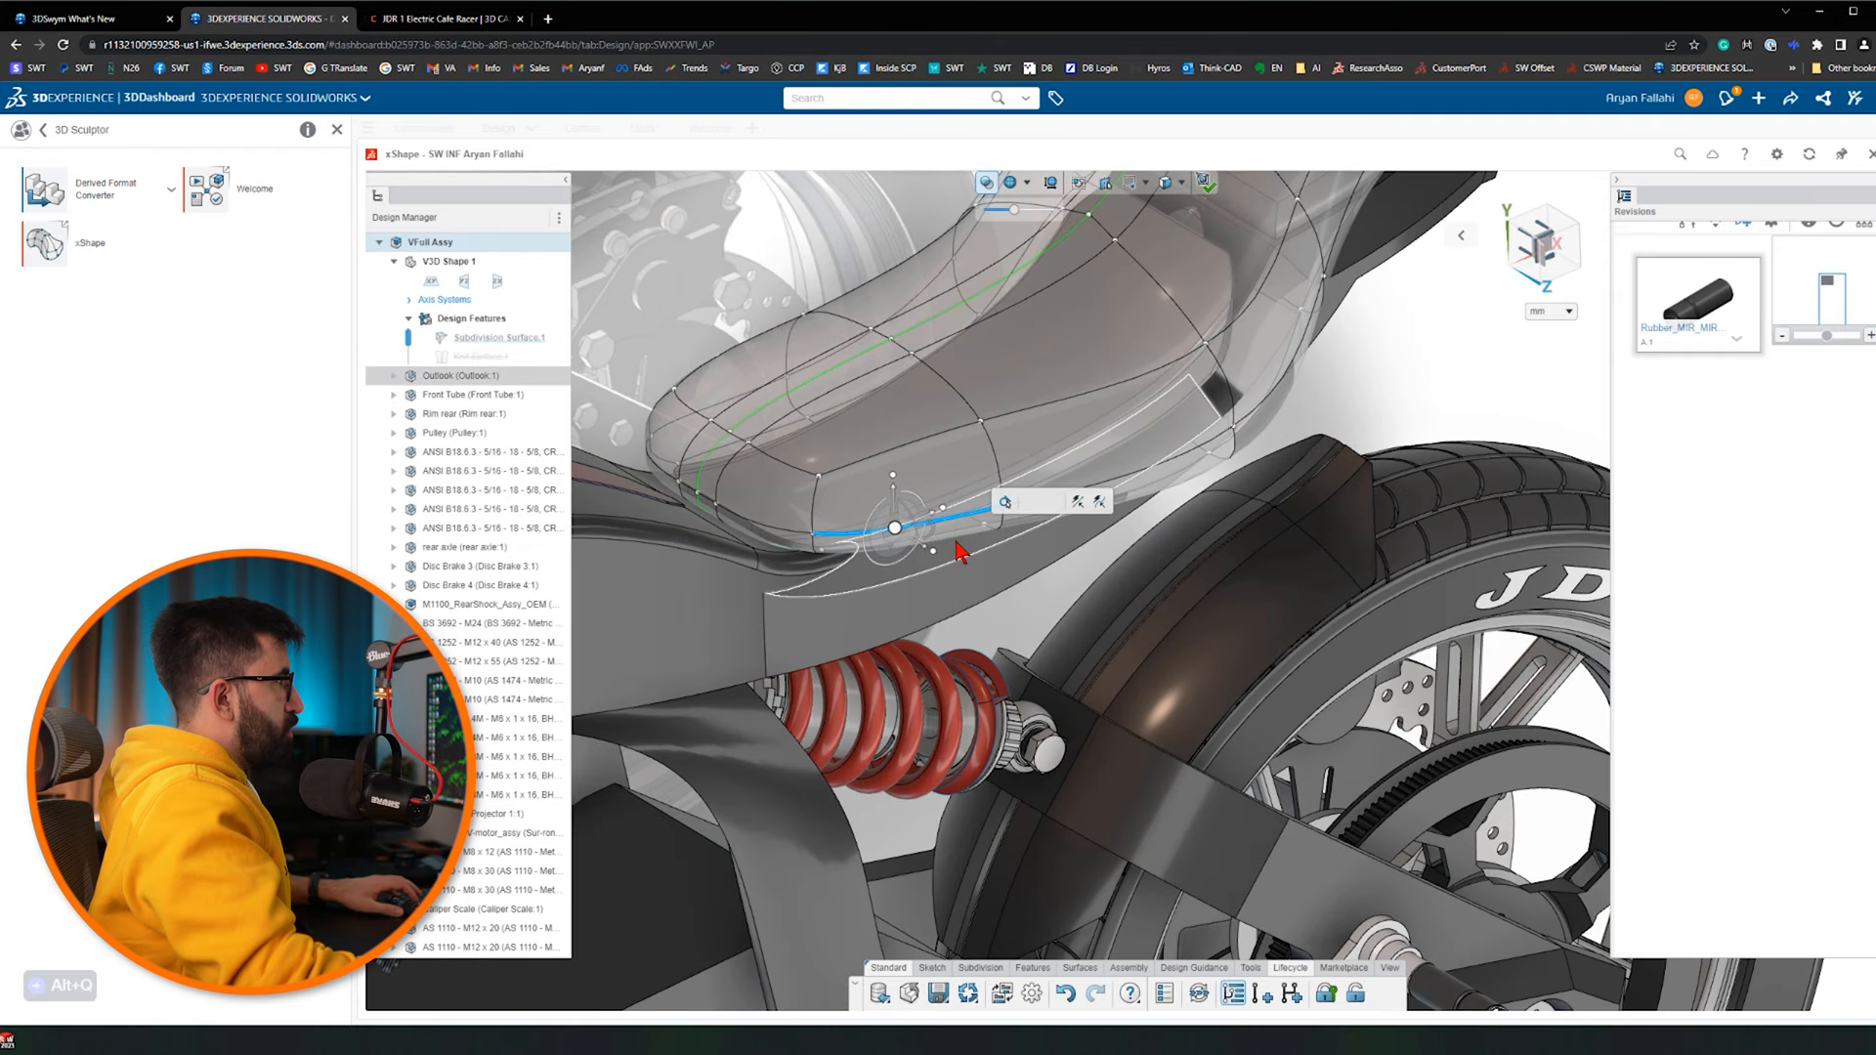